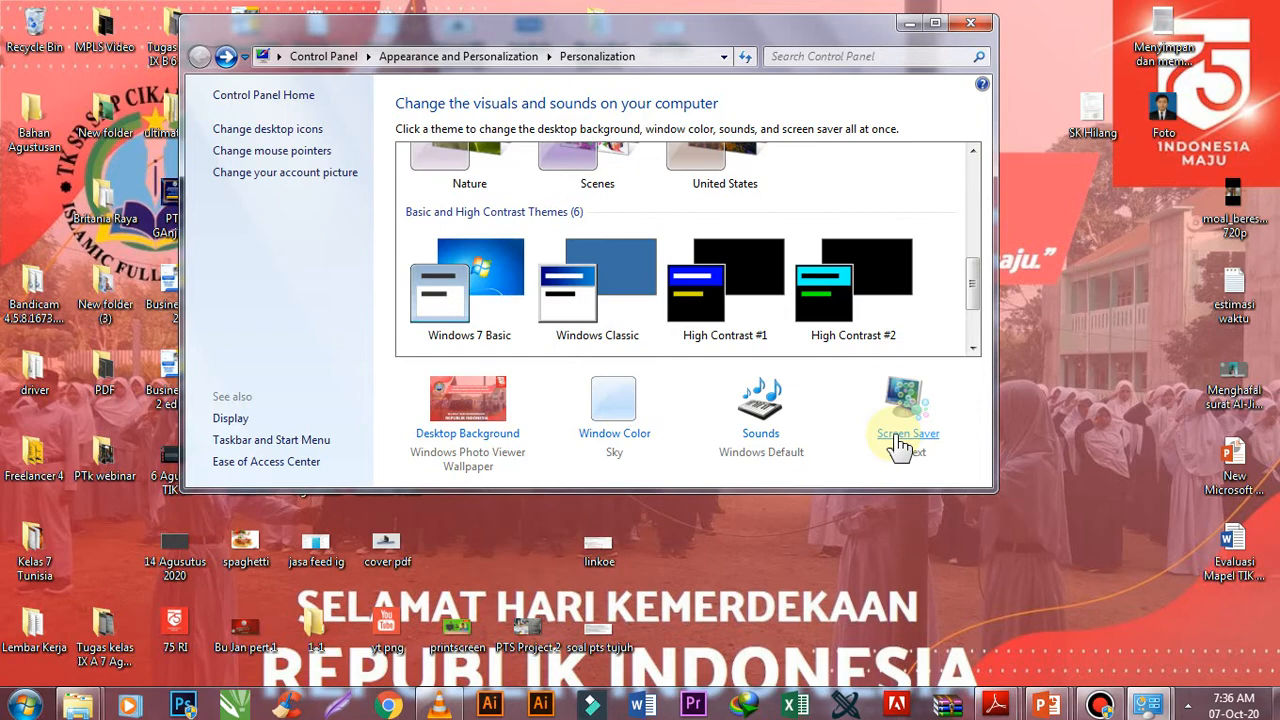
- Preview the Photos, Blank, Bubbles and 3D Text screen savers, then cancel the settings and close the Personalization window
{"action": "left_click", "coordinate": [903, 438]}
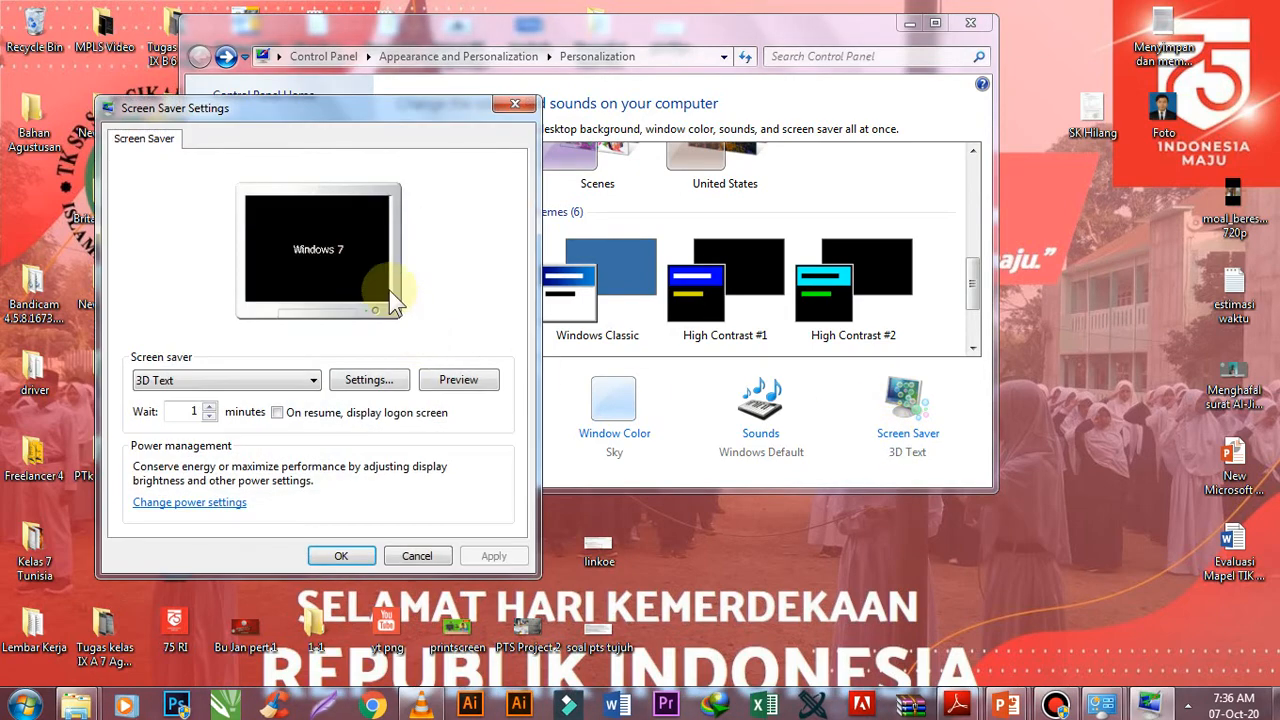
{"action": "left_click_drag", "start_coordinate": [283, 107], "coordinate": [368, 28]}
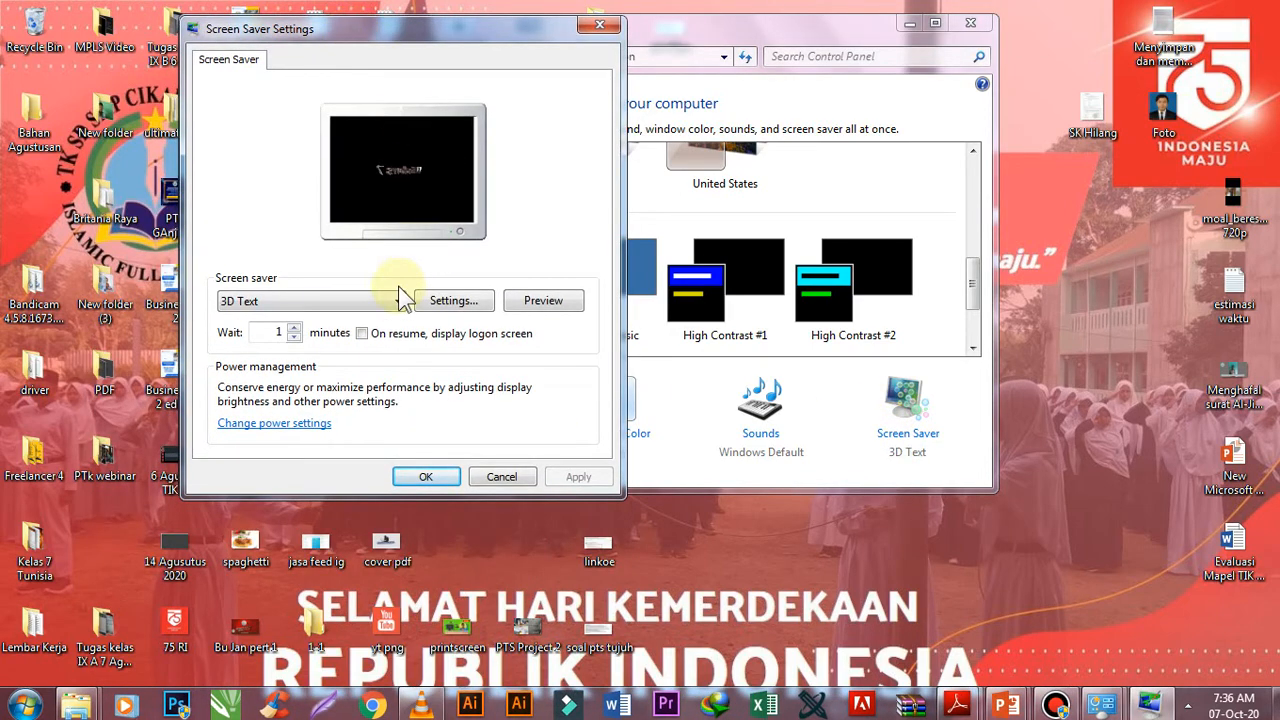
{"action": "left_click", "coordinate": [371, 300]}
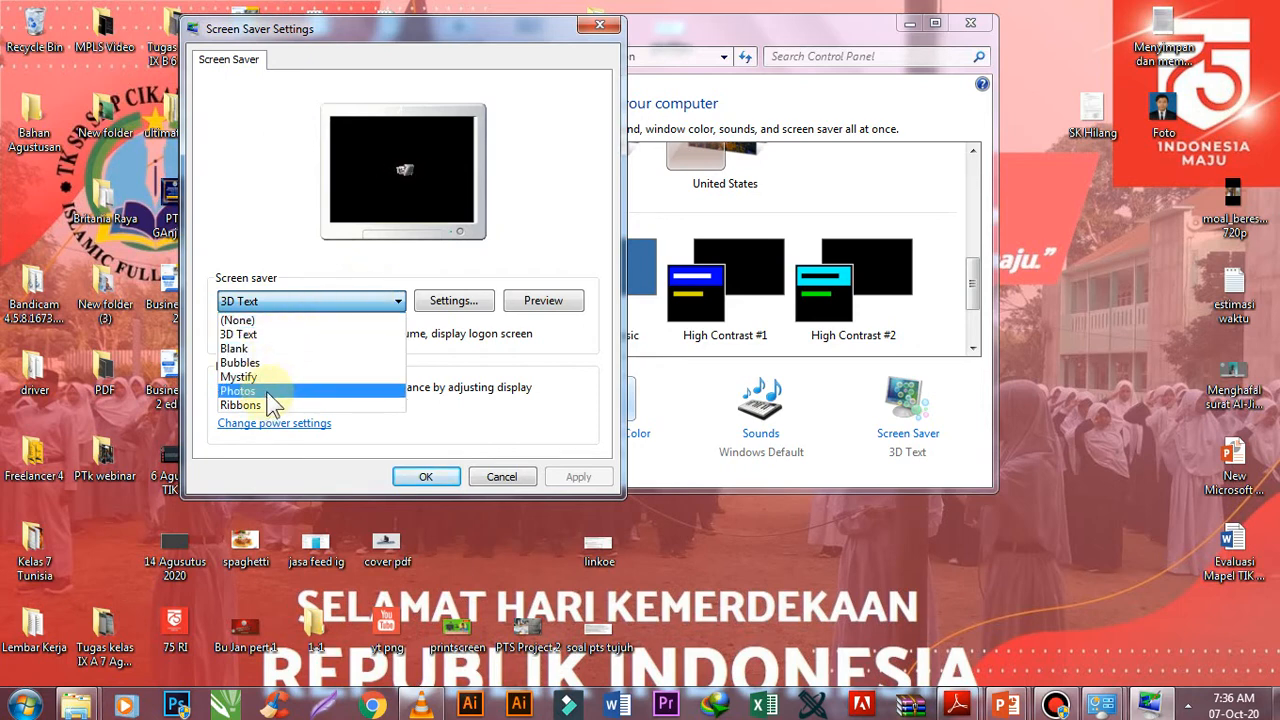
{"action": "left_click", "coordinate": [267, 393]}
{"action": "left_click", "coordinate": [320, 300]}
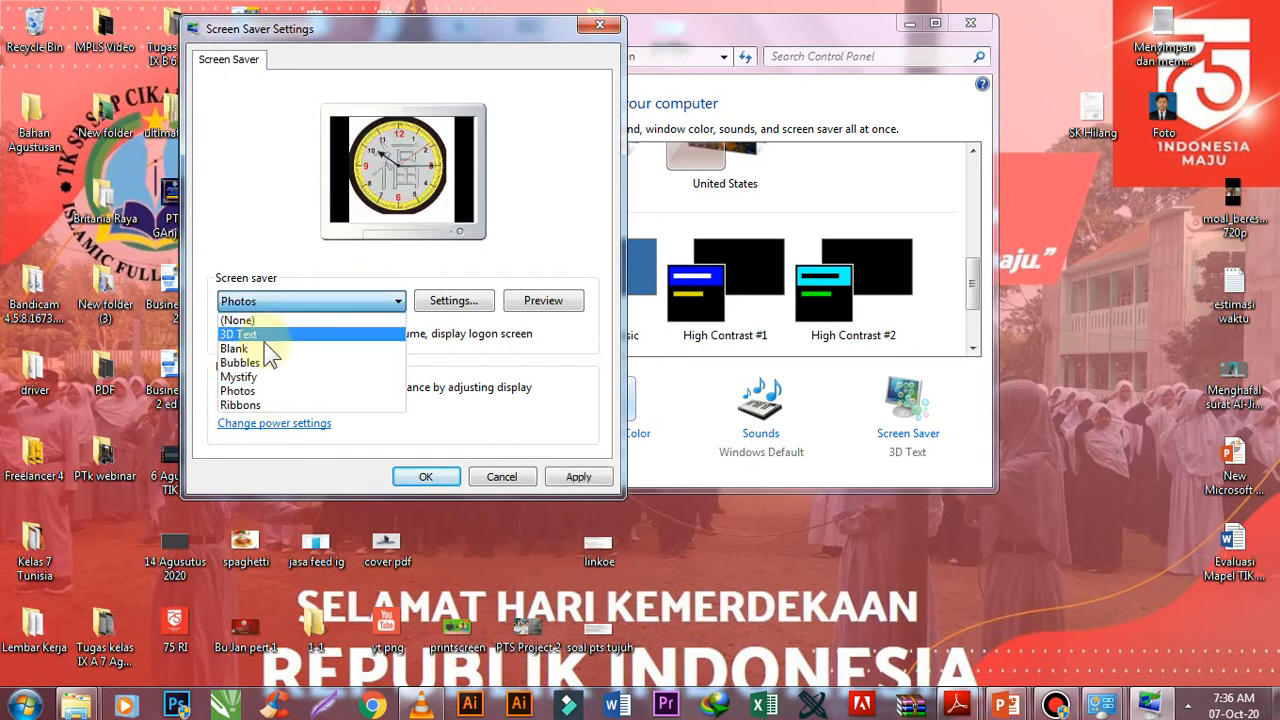
{"action": "left_click", "coordinate": [266, 347]}
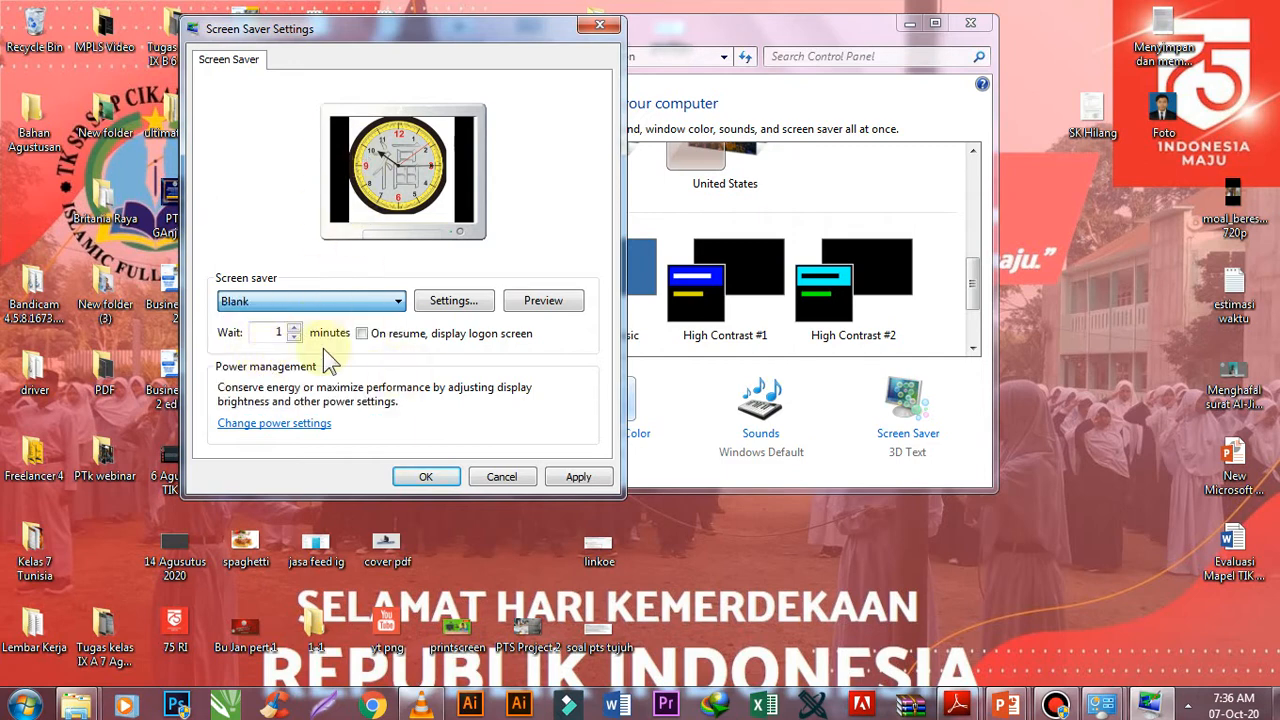
{"action": "left_click", "coordinate": [300, 301]}
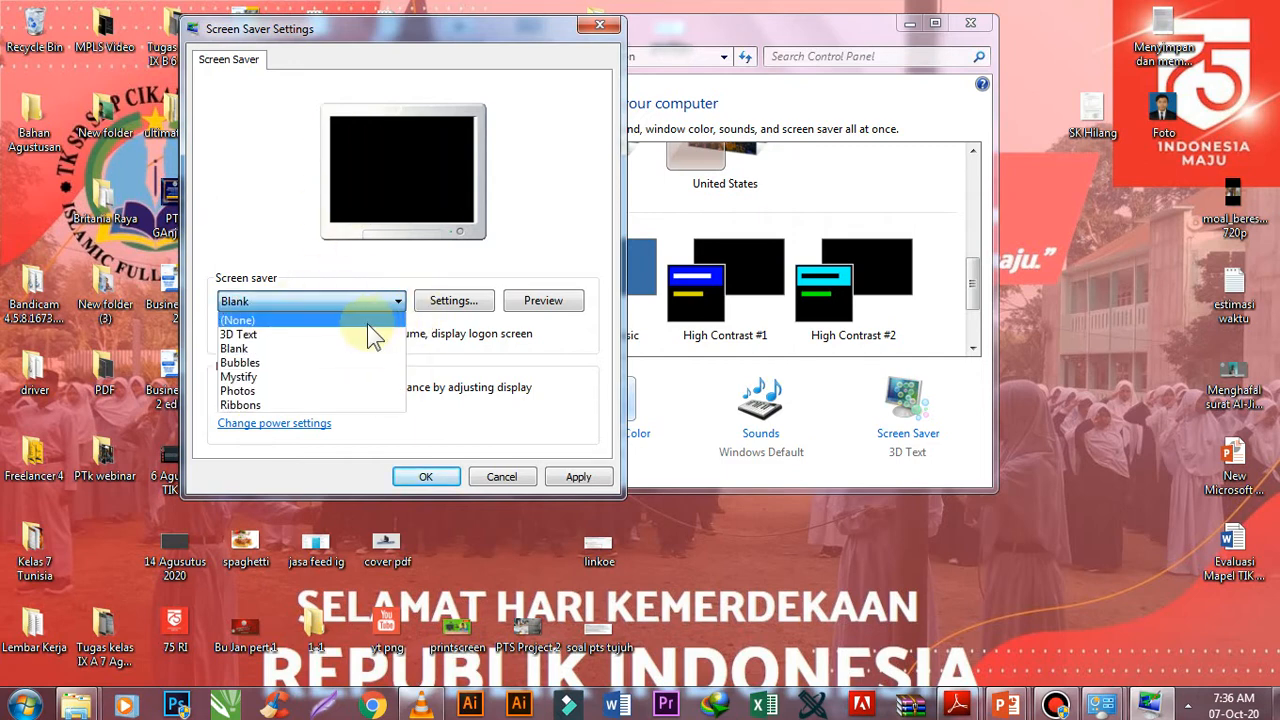
{"action": "left_click", "coordinate": [262, 363]}
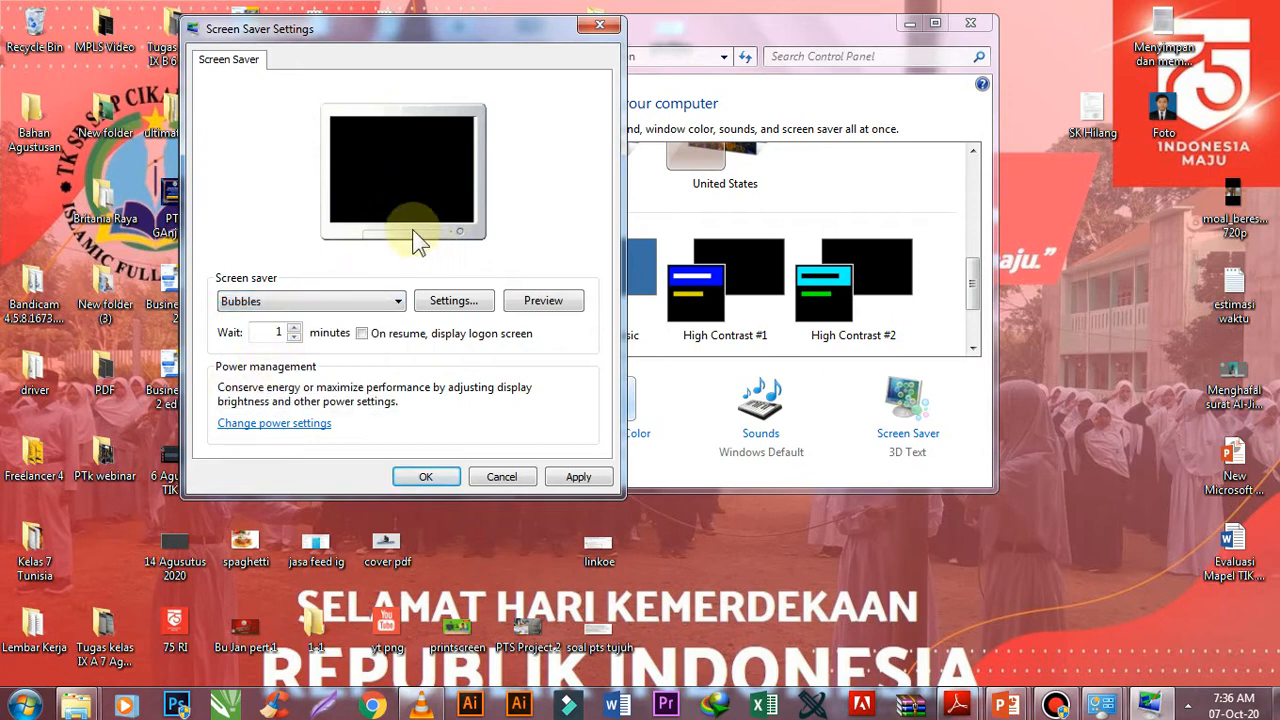
{"action": "left_click", "coordinate": [362, 302]}
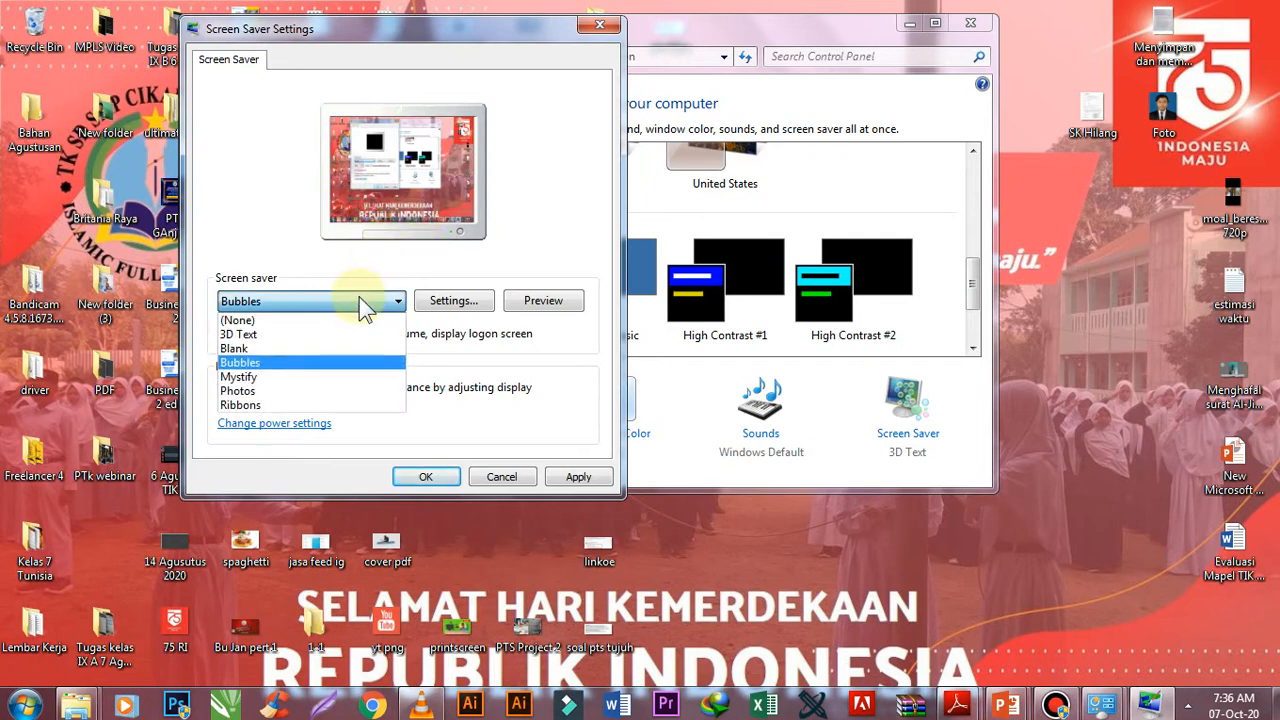
{"action": "left_click", "coordinate": [273, 336]}
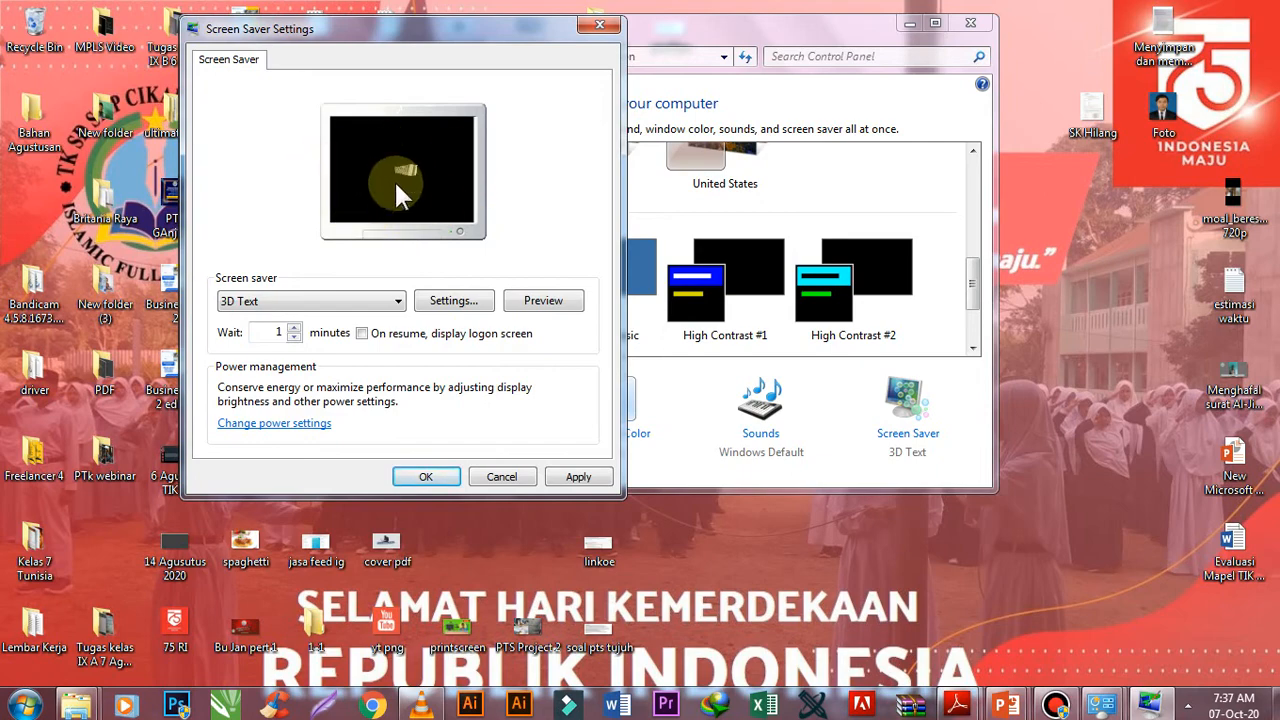
{"action": "left_click", "coordinate": [502, 477]}
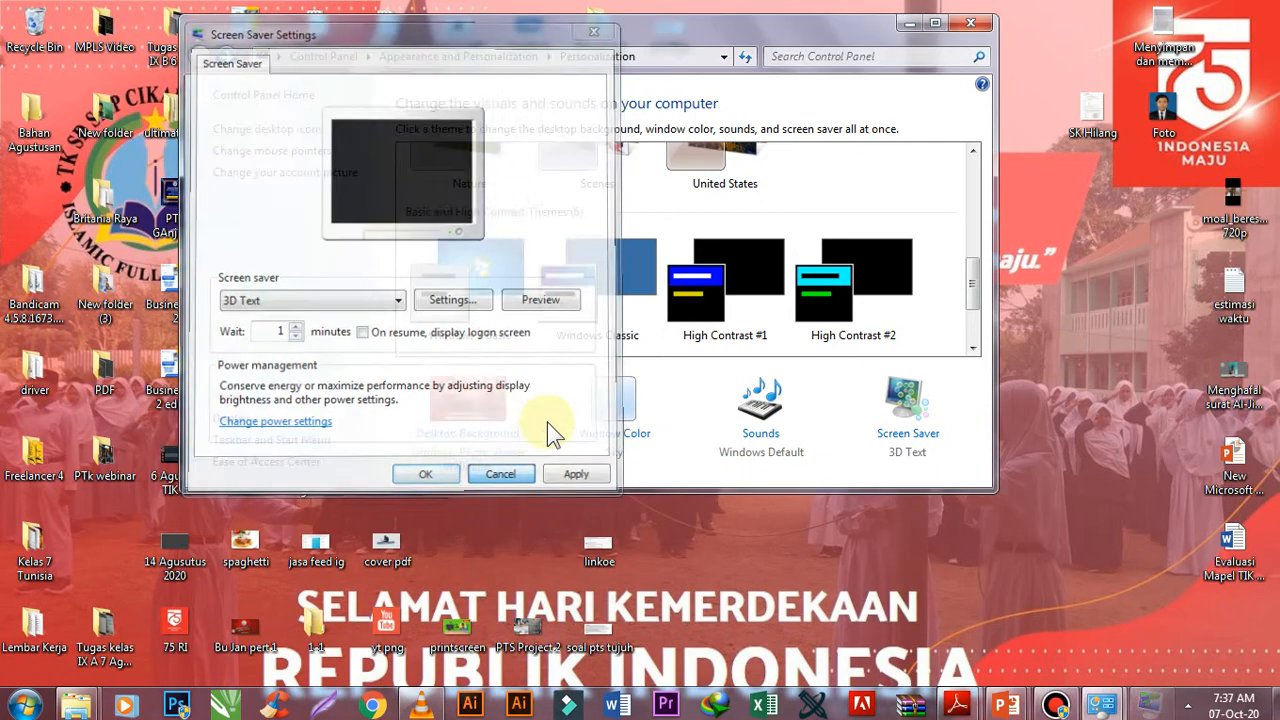
{"action": "left_click", "coordinate": [970, 23]}
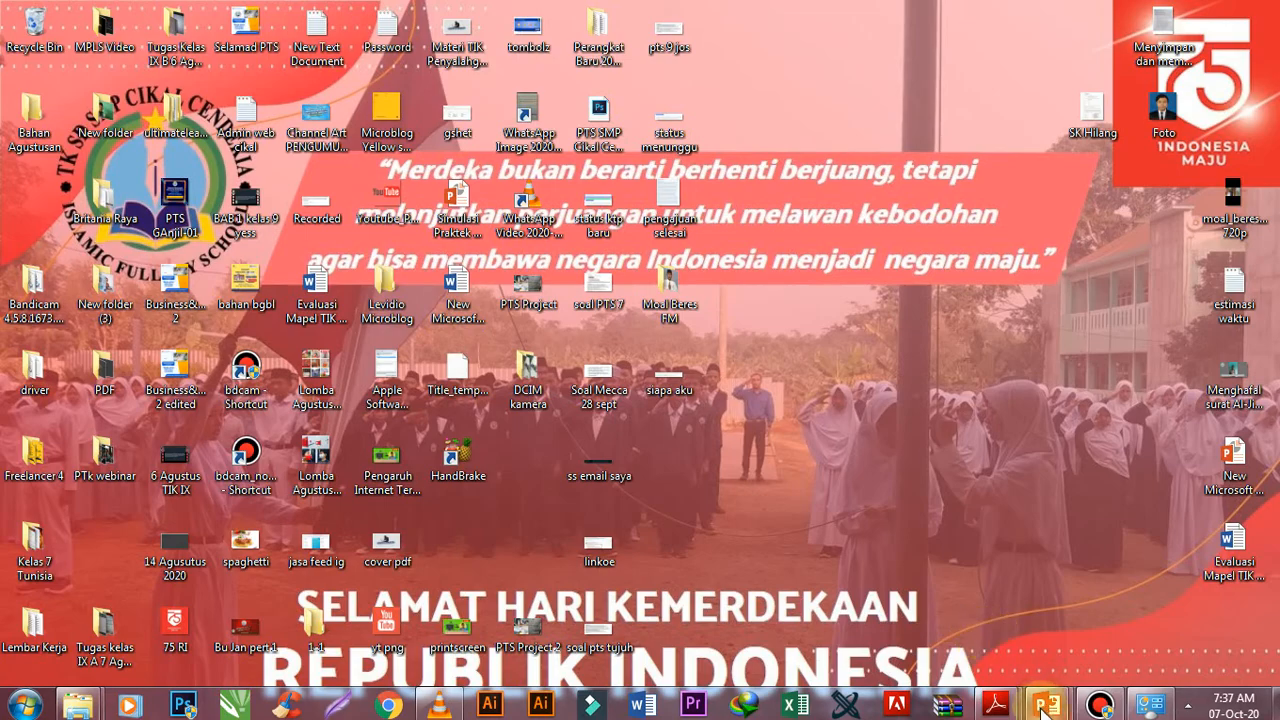
- Switch to the PowerPoint presentation on basic Windows operations and show slide 6 about Windows Explorer
{"action": "mouse_move", "coordinate": [1046, 705]}
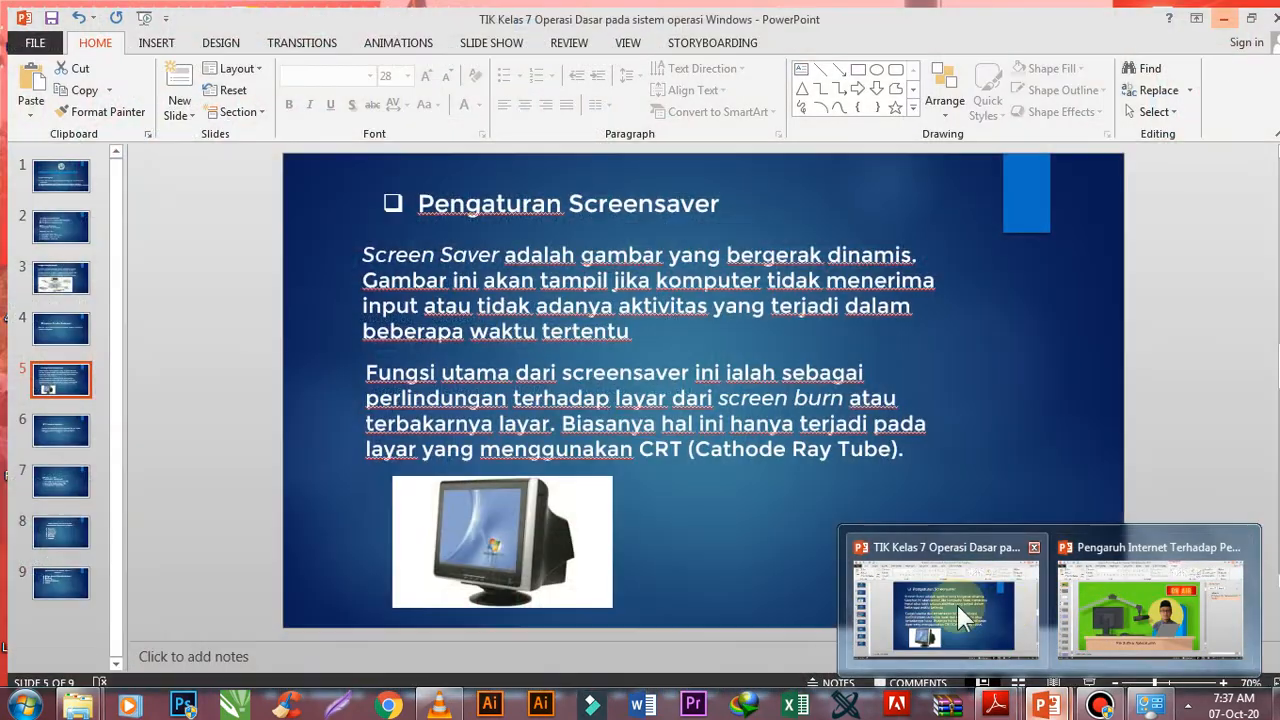
{"action": "left_click", "coordinate": [957, 605]}
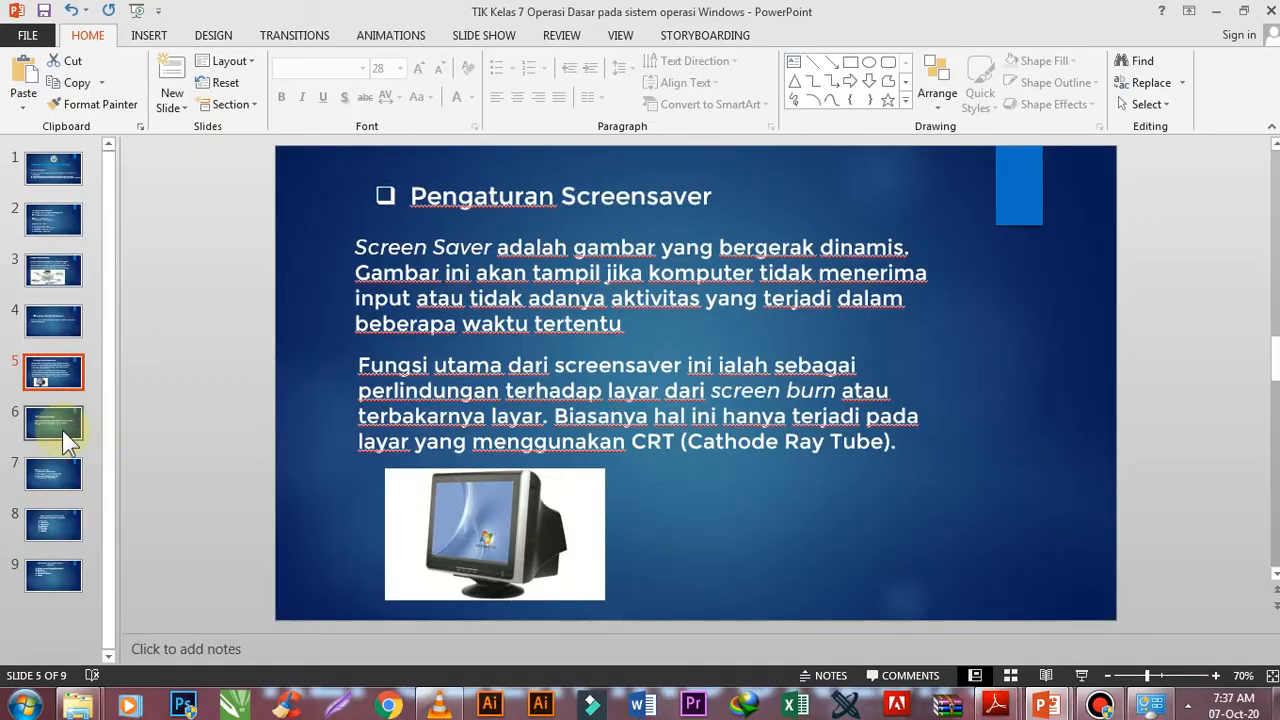
{"action": "left_click", "coordinate": [61, 429]}
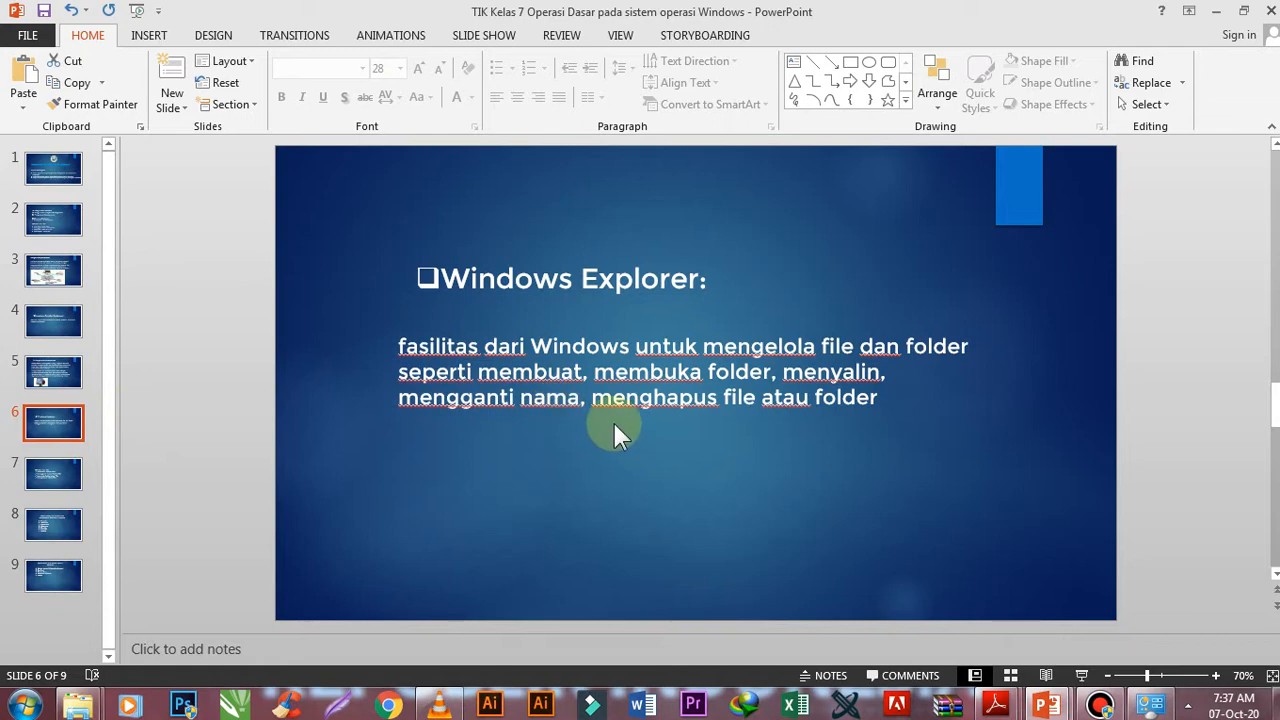
{"action": "key", "text": "Page_Up"}
{"action": "left_click", "coordinate": [57, 428]}
- Browse the Accessories programs, search the installed programs for "ex" and open Windows Explorer
{"action": "left_click", "coordinate": [24, 705]}
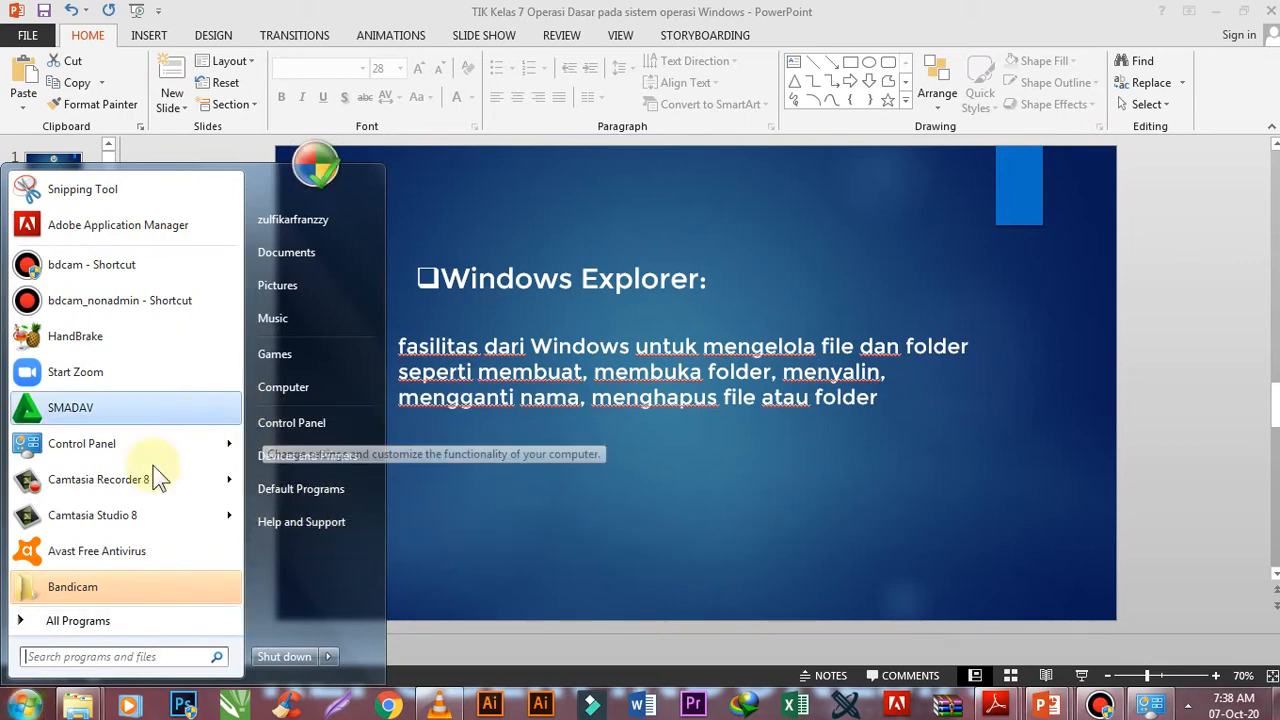
{"action": "left_click", "coordinate": [97, 620]}
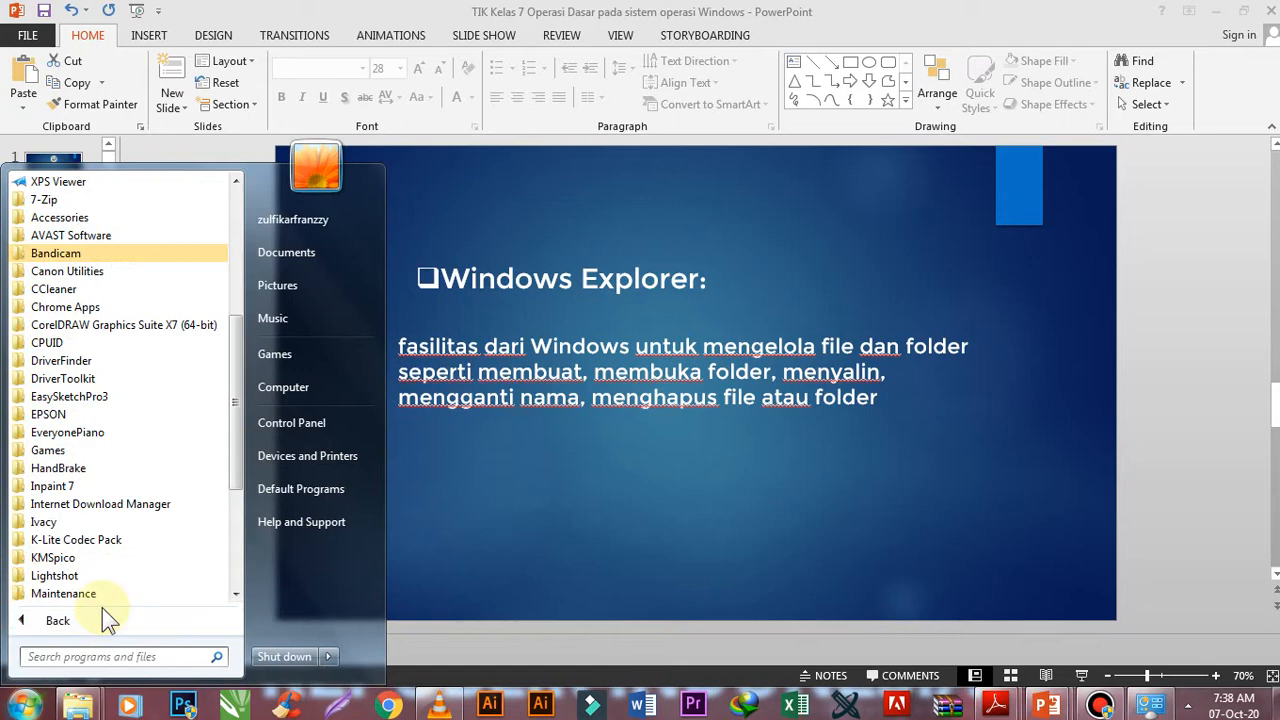
{"action": "left_click", "coordinate": [93, 616]}
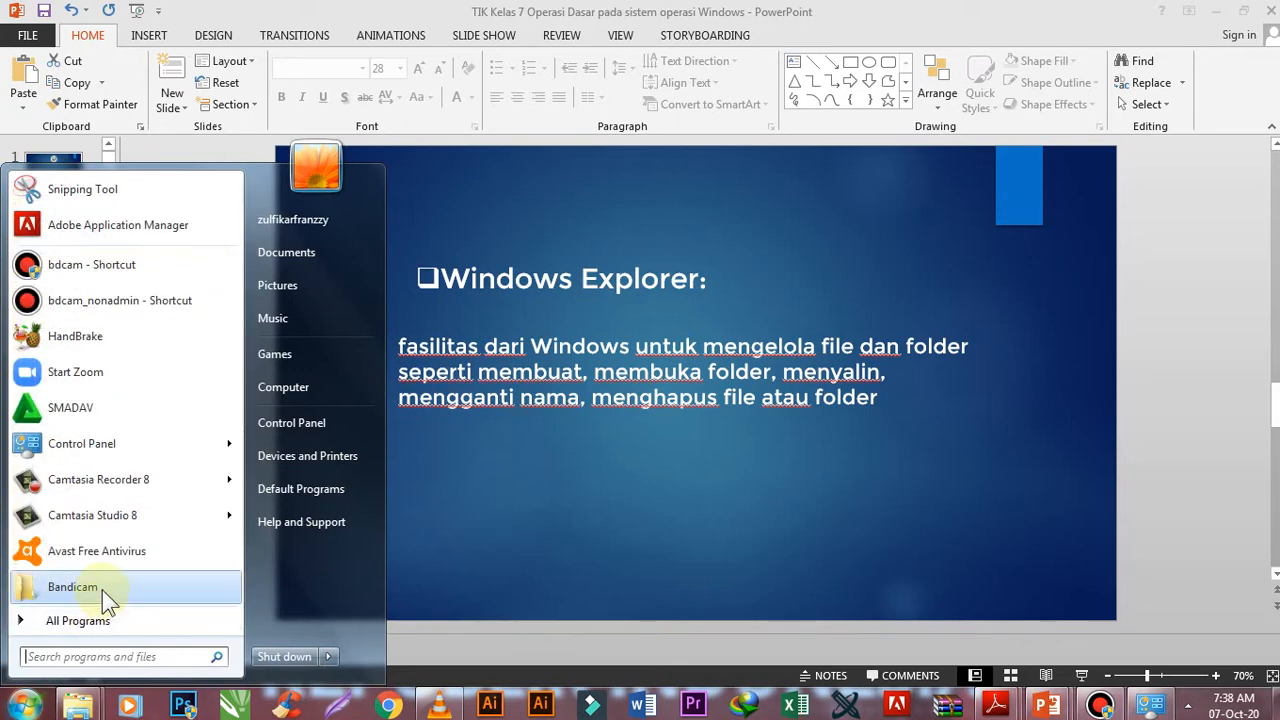
{"action": "left_click", "coordinate": [92, 621]}
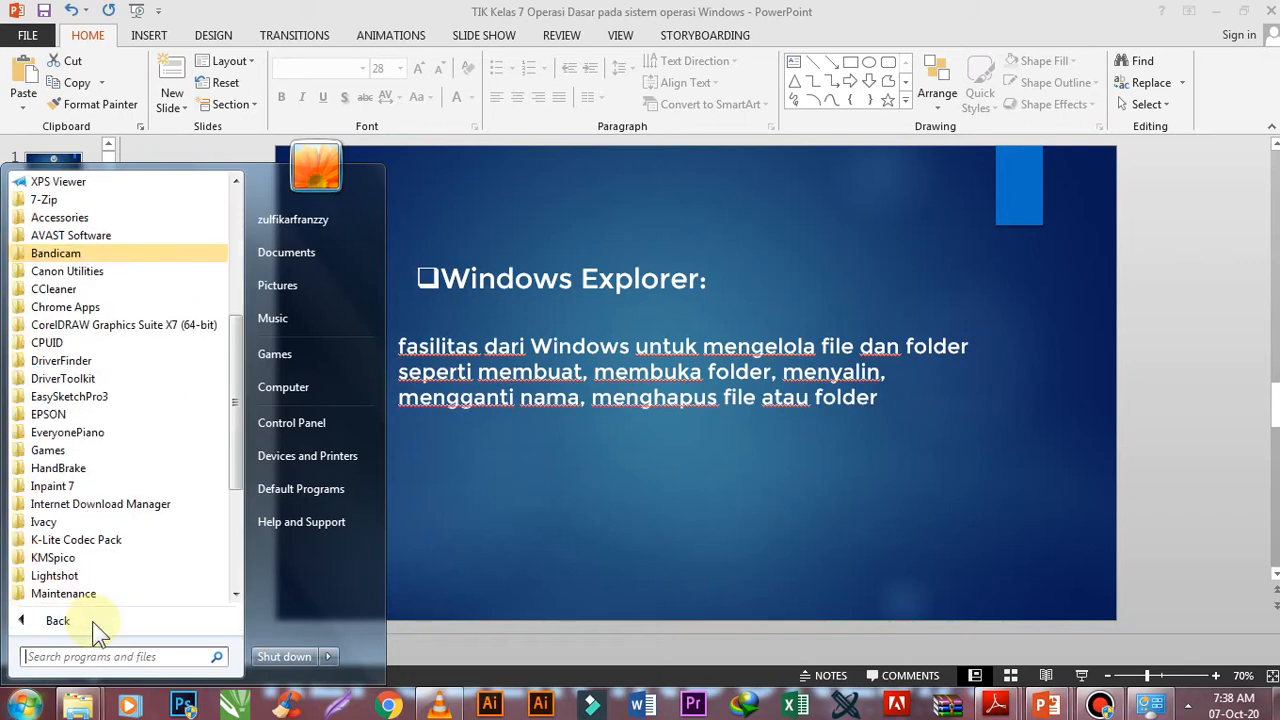
{"action": "left_click", "coordinate": [36, 220]}
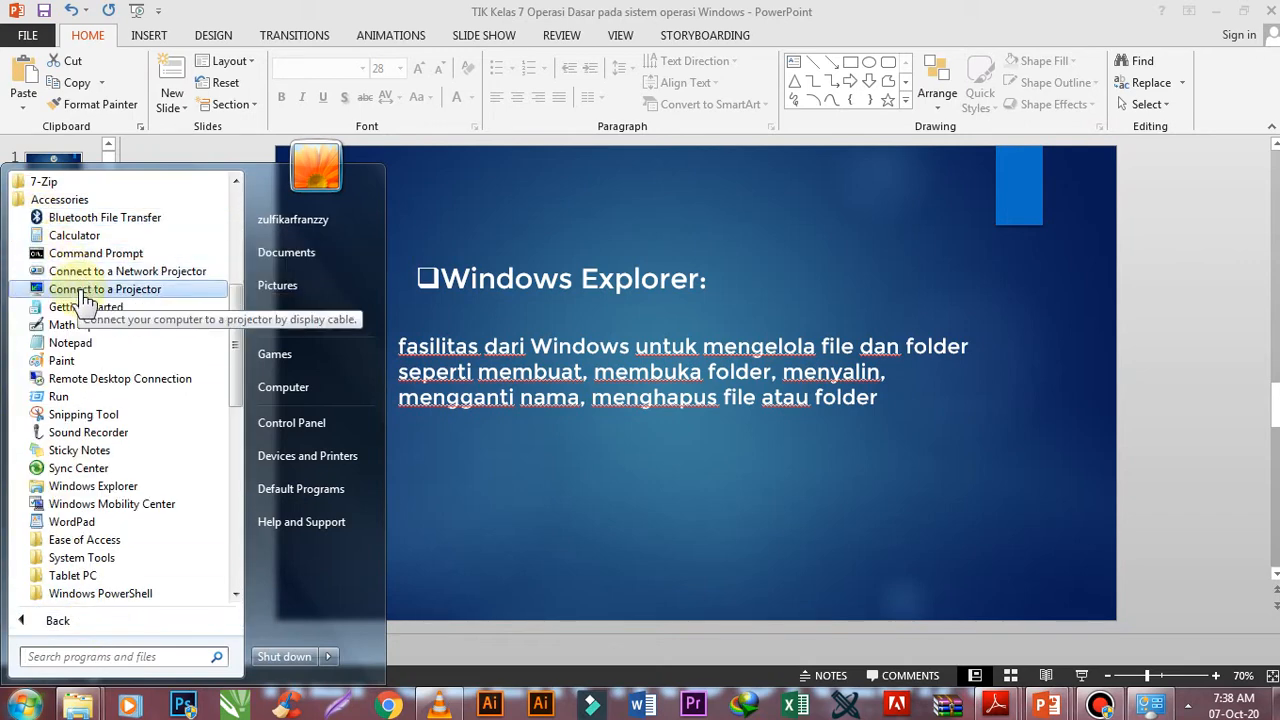
{"action": "type", "text": "ex"}
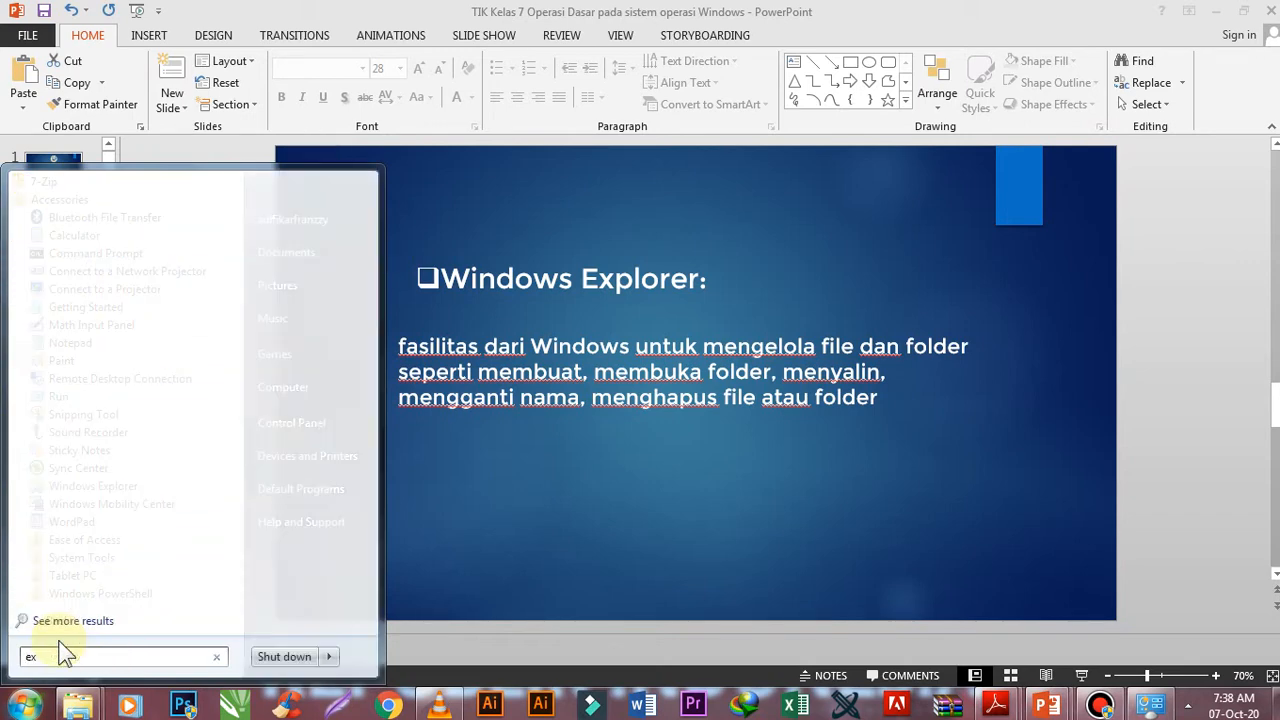
{"action": "left_click", "coordinate": [120, 224]}
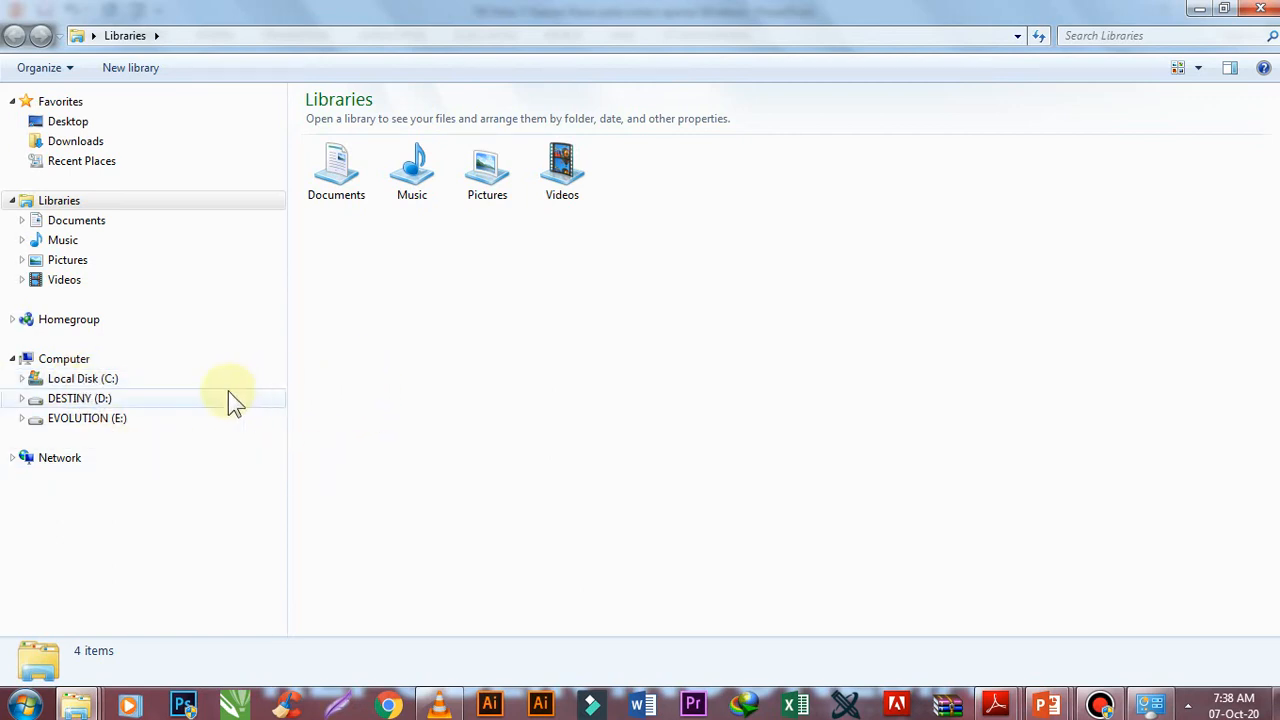
- View the contents of the DESTINY (D:) and EVOLUTION (E:) drives, then minimize the Explorer window
{"action": "left_click", "coordinate": [82, 399]}
{"action": "left_click", "coordinate": [86, 418]}
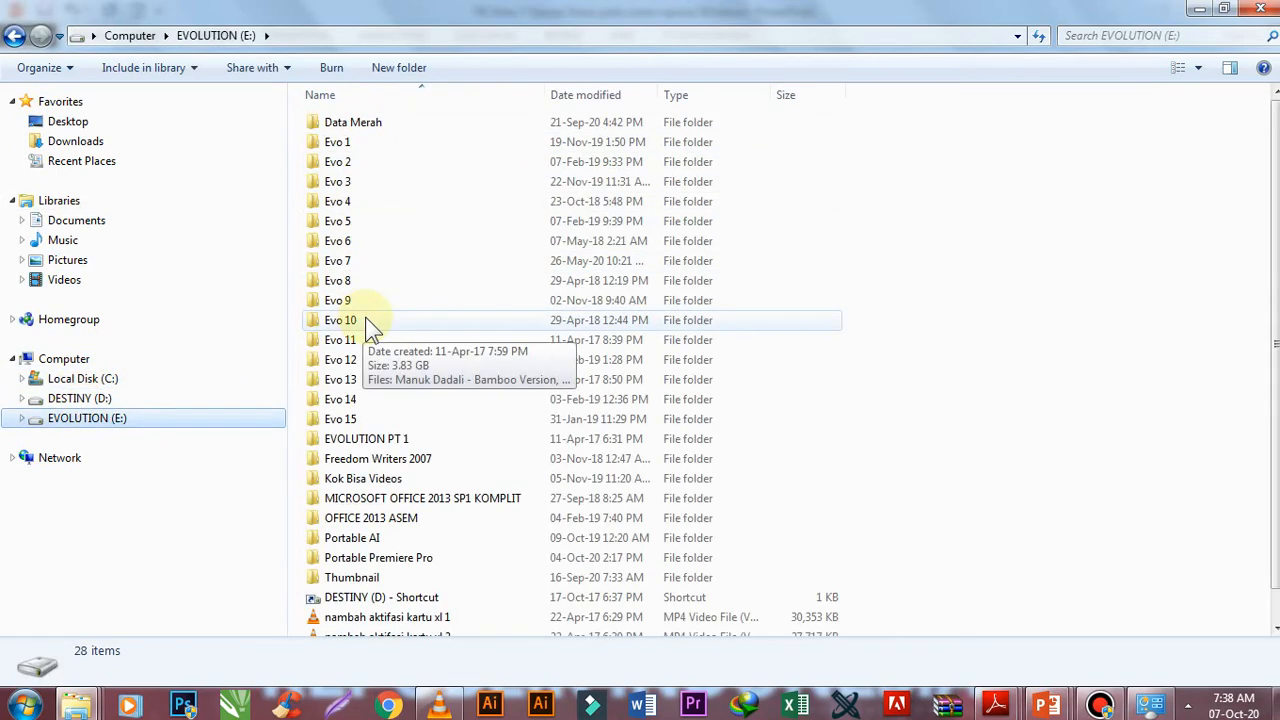
{"action": "left_click", "coordinate": [1199, 9]}
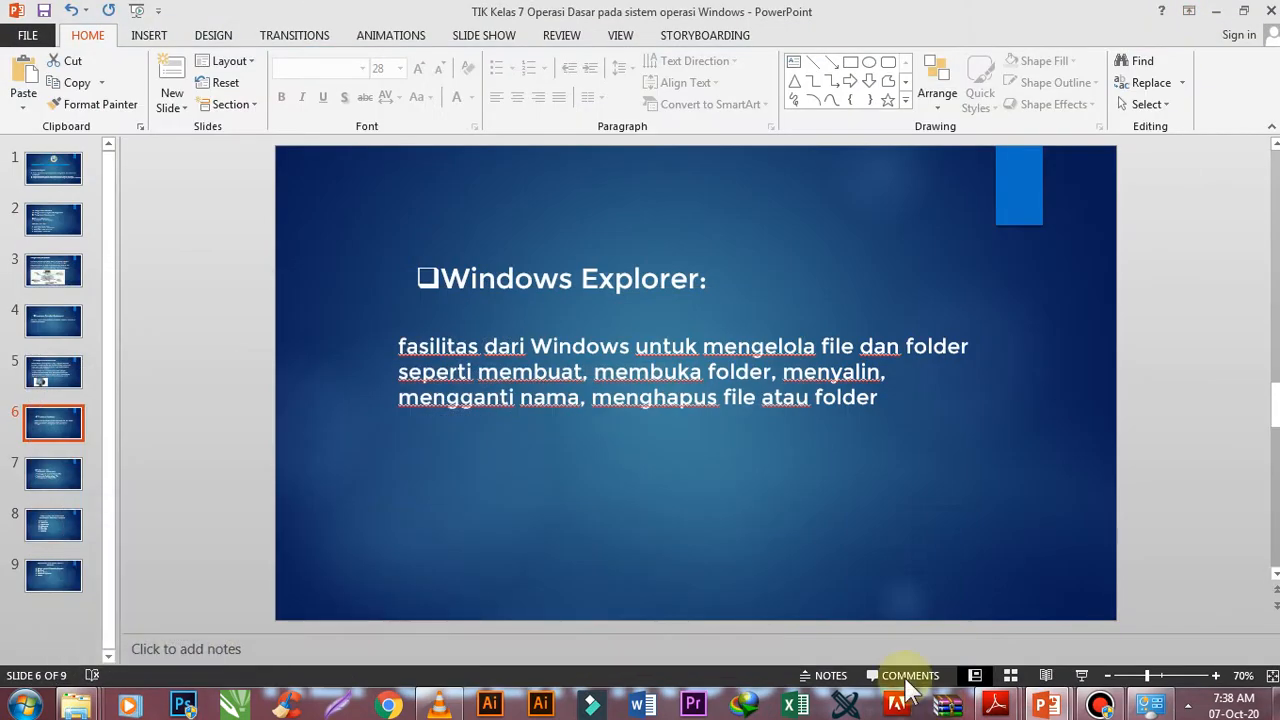
- Show the "Folder dan file" slide, glance at slide 8, return to slide 7 and minimize the presentation
{"action": "left_click", "coordinate": [57, 482]}
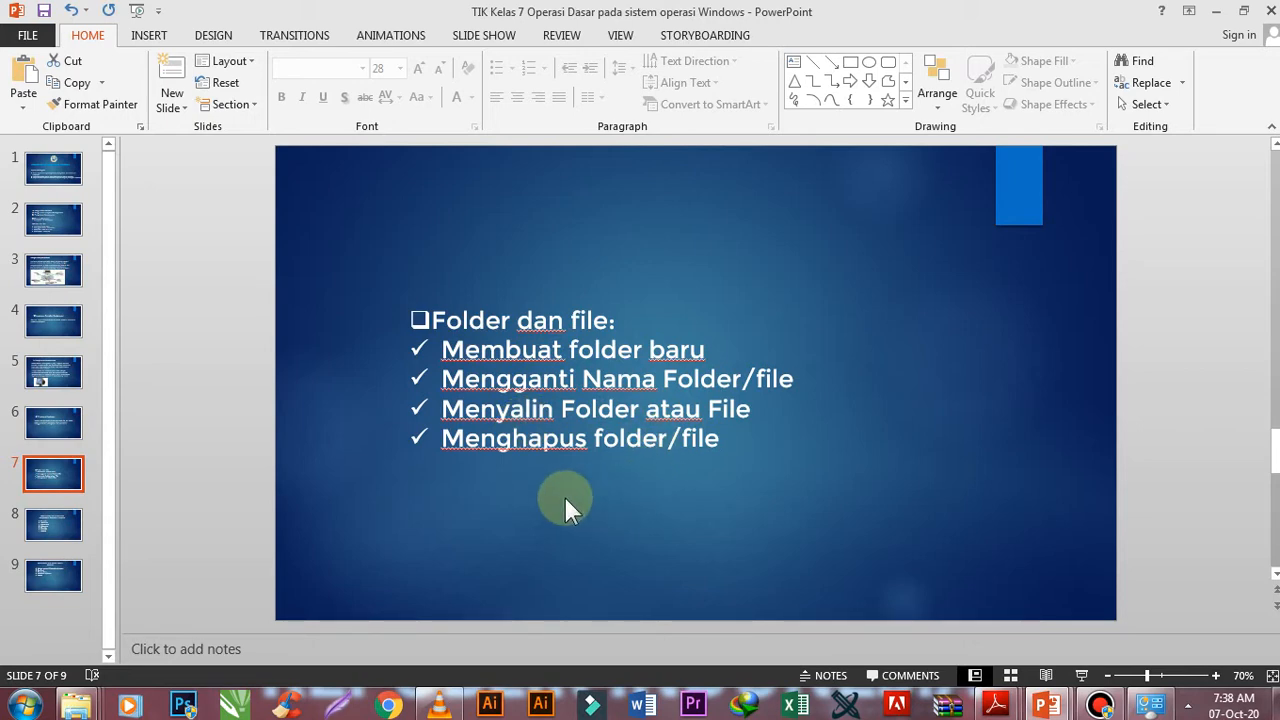
{"action": "left_click", "coordinate": [50, 522]}
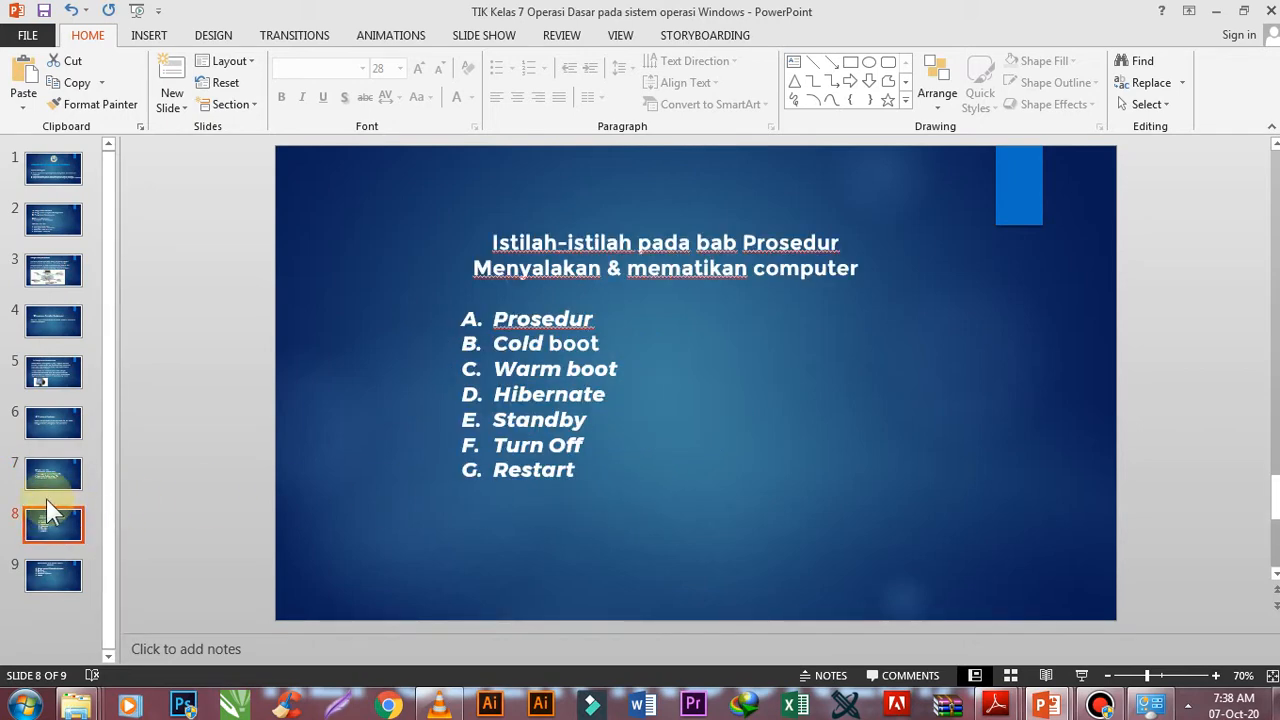
{"action": "left_click", "coordinate": [52, 478]}
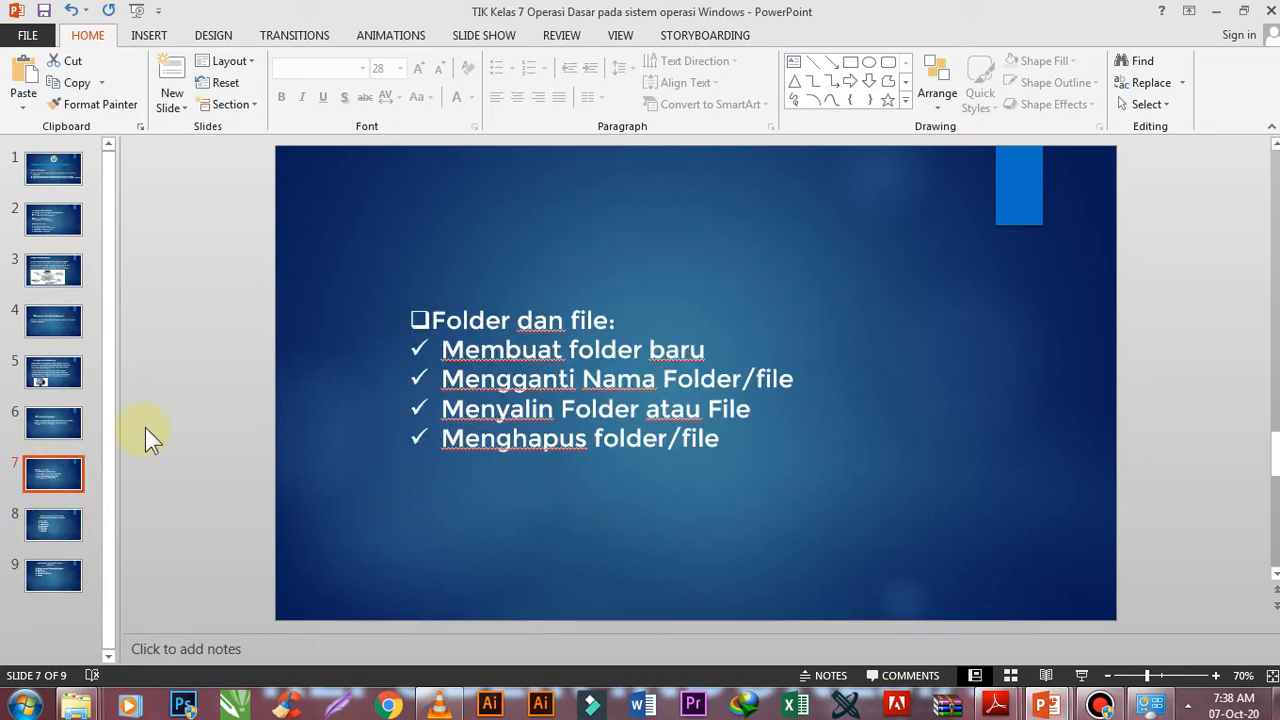
{"action": "left_click", "coordinate": [1215, 11]}
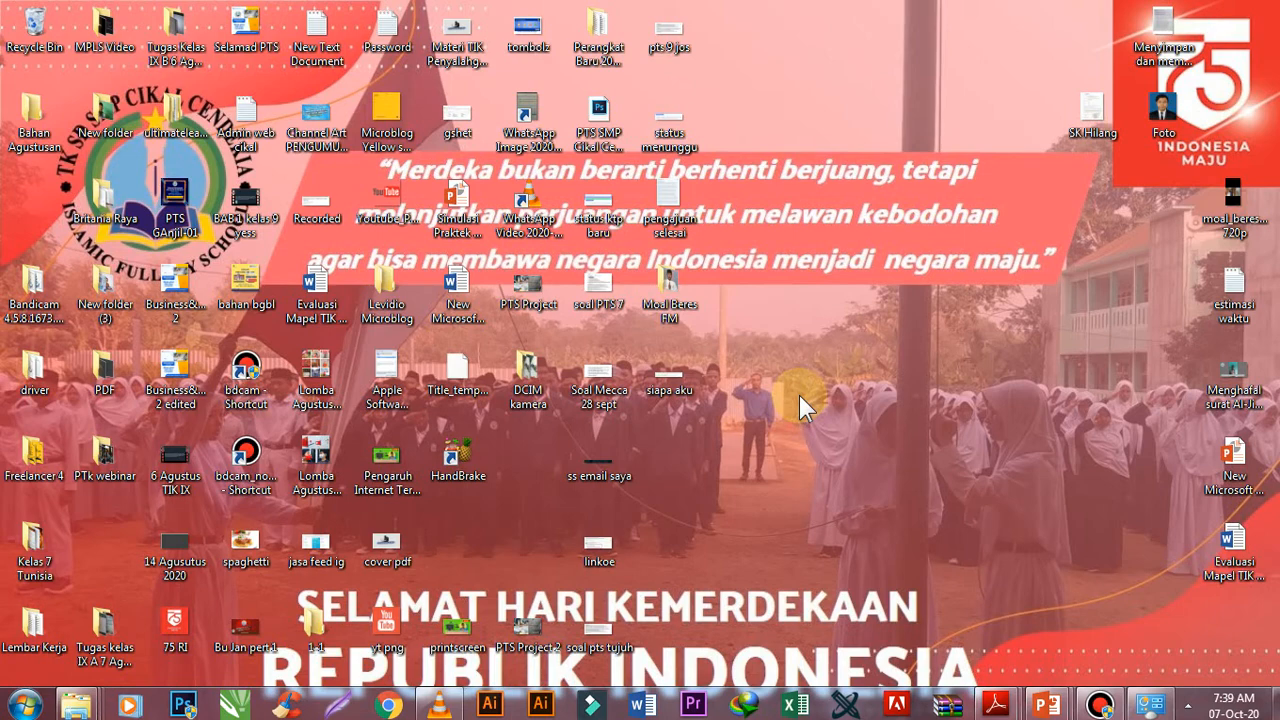
- Open the Documents library in a new Explorer window and show its items in the Details view
{"action": "key", "text": "super+e"}
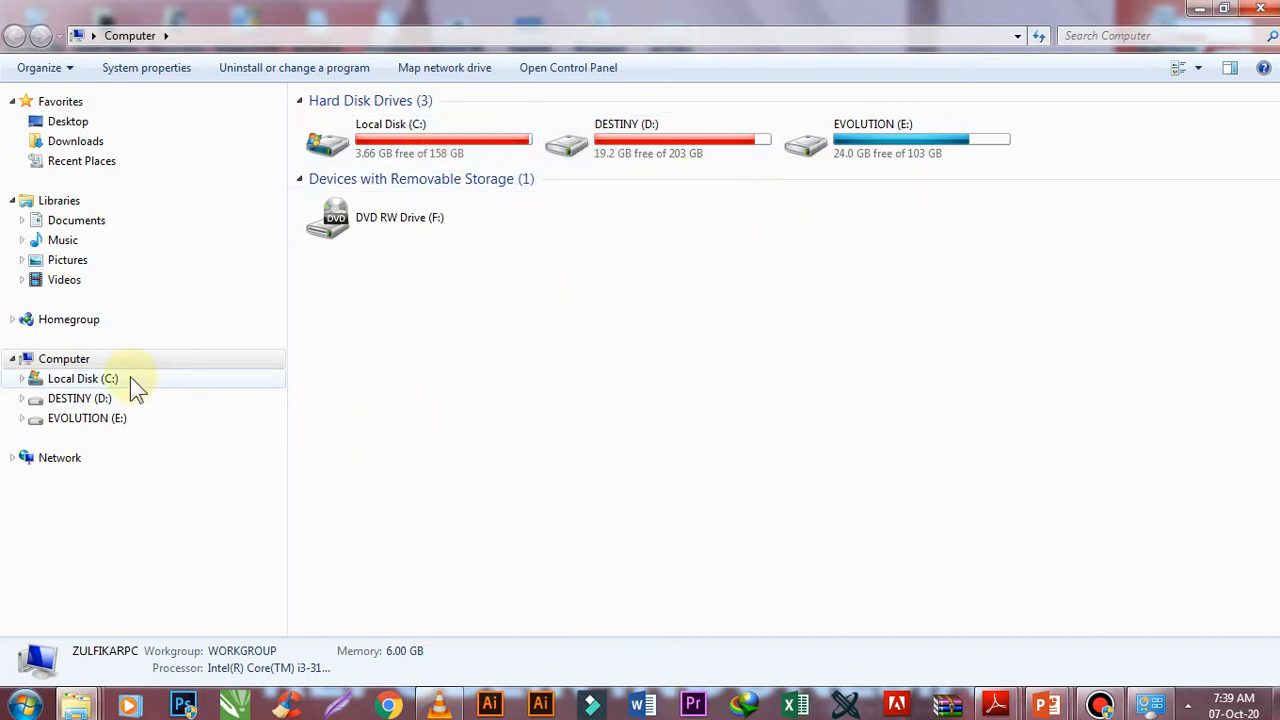
{"action": "left_click", "coordinate": [78, 221]}
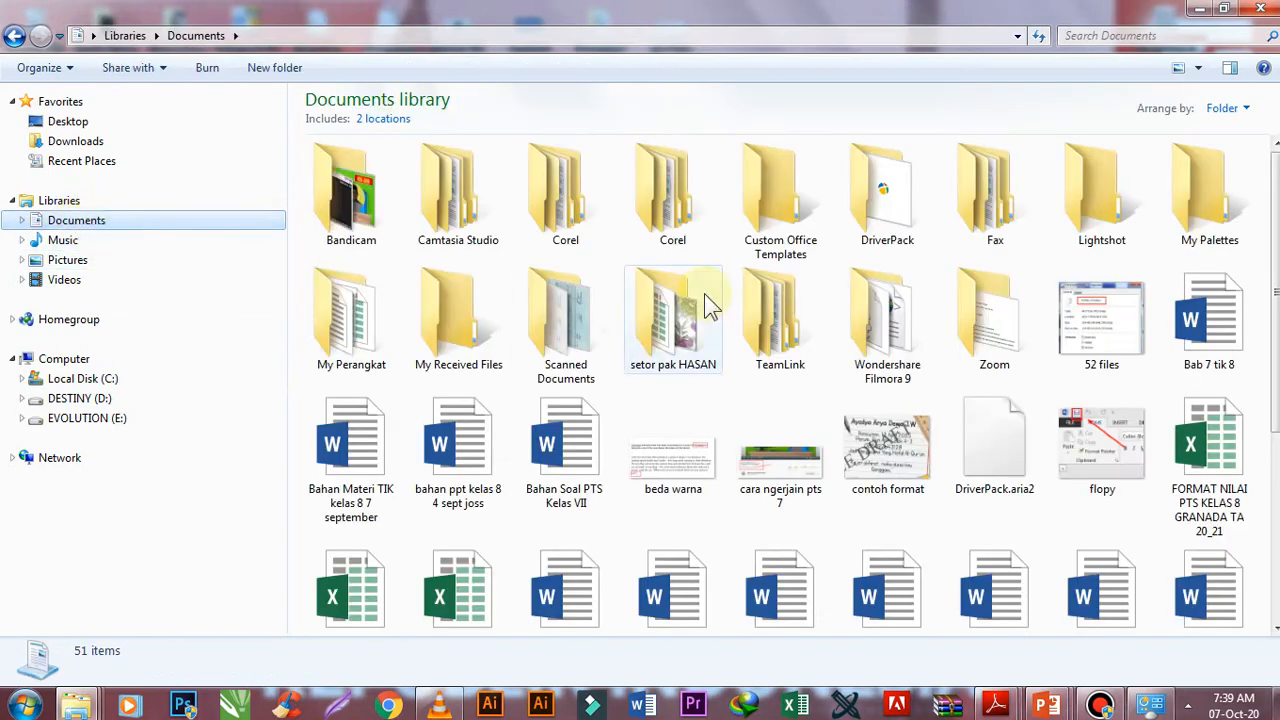
{"action": "left_click", "coordinate": [1198, 69]}
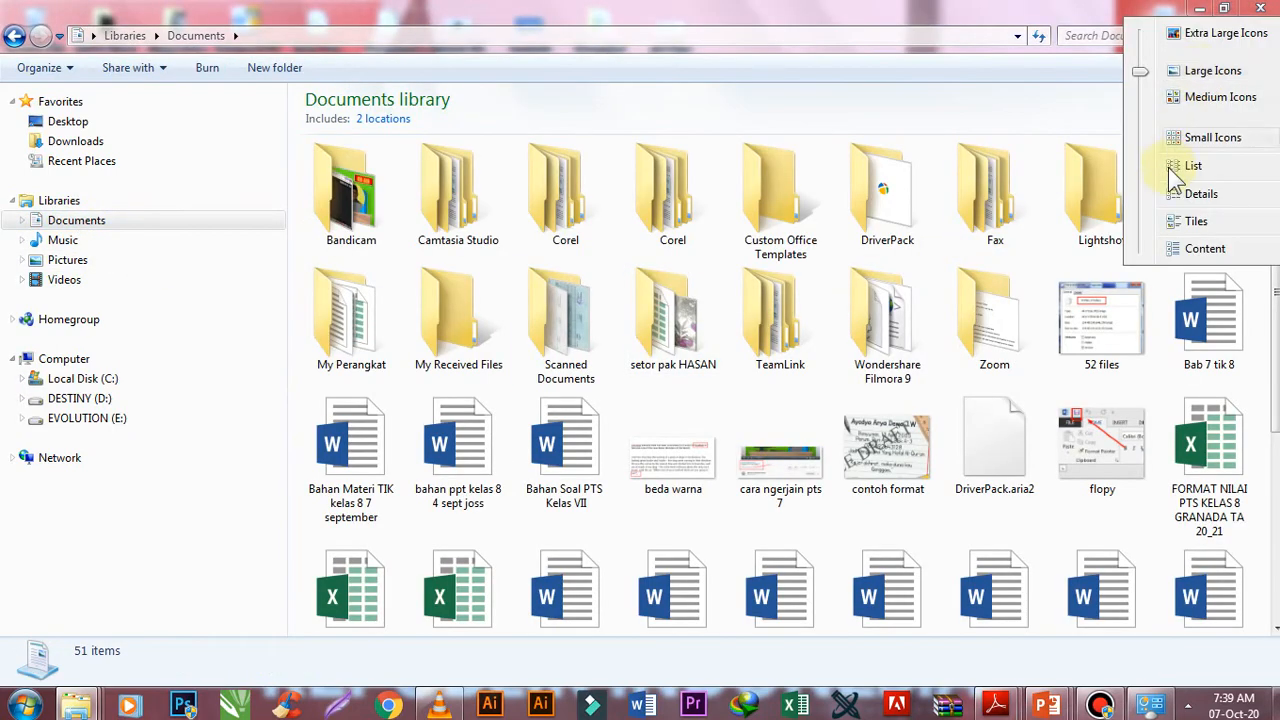
{"action": "left_click", "coordinate": [1168, 191]}
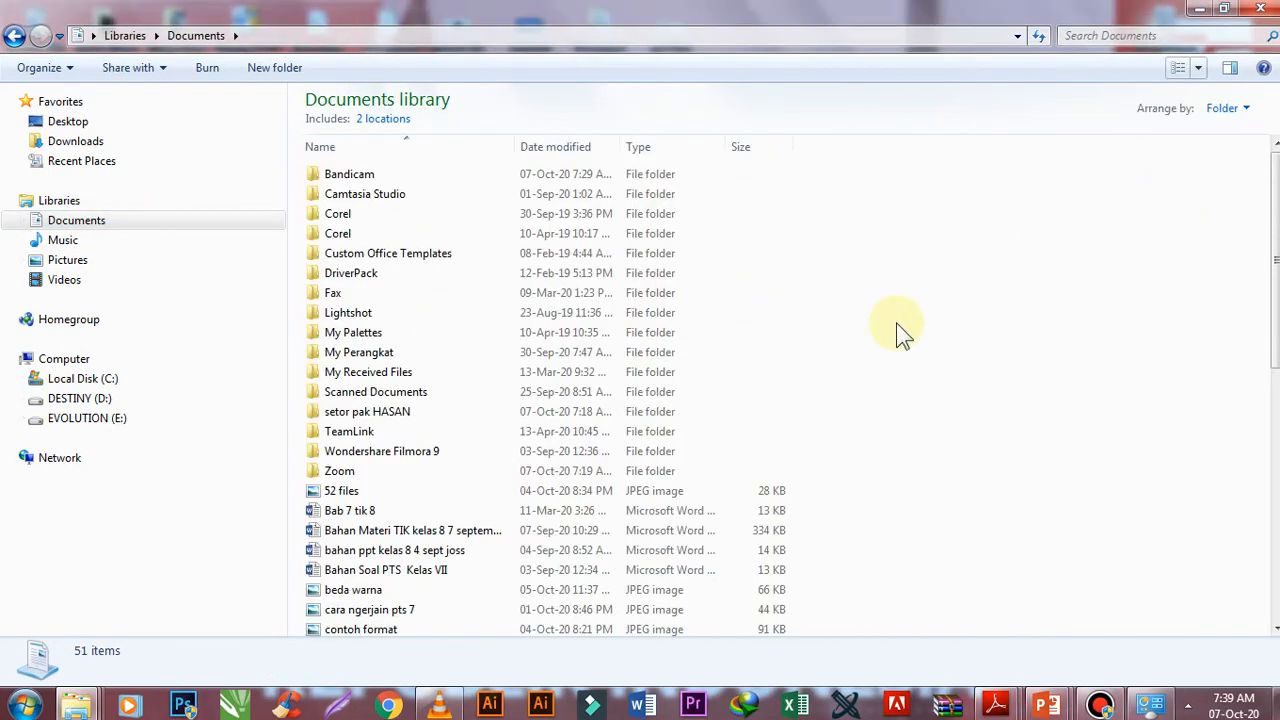
- Create a new folder named "folder Baru" in the Documents library
{"action": "right_click", "coordinate": [948, 320]}
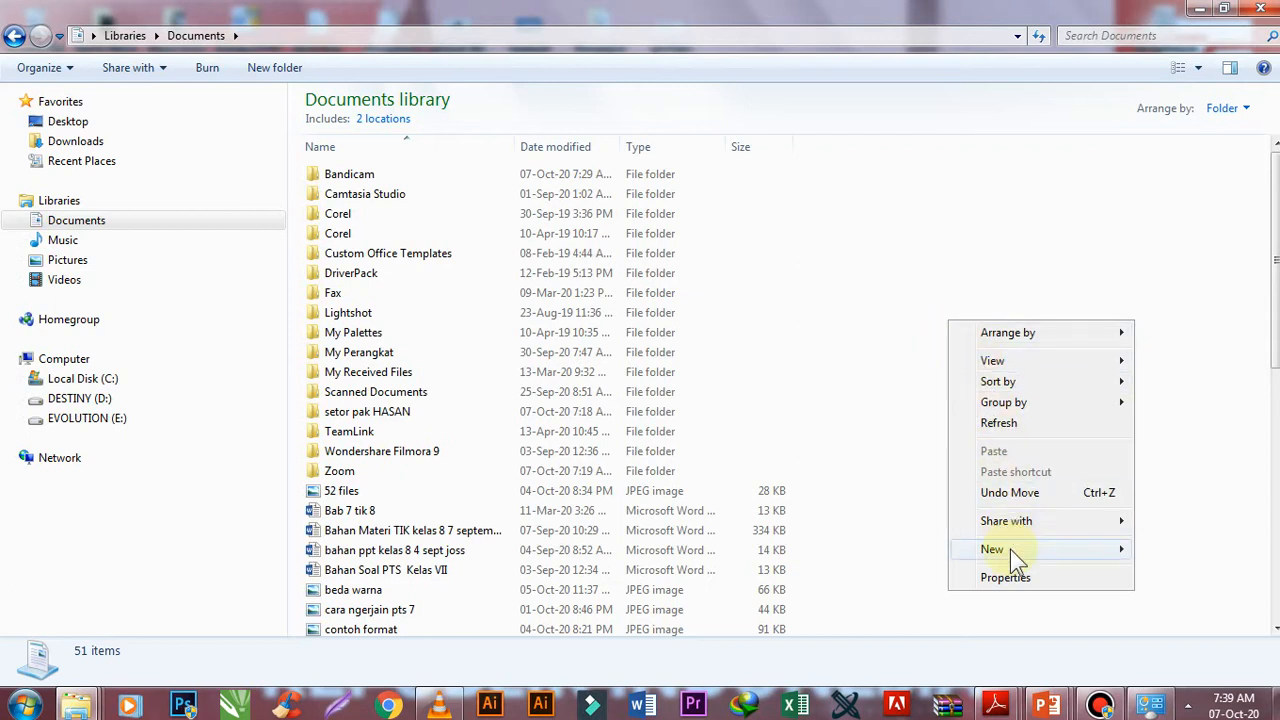
{"action": "mouse_move", "coordinate": [1010, 549]}
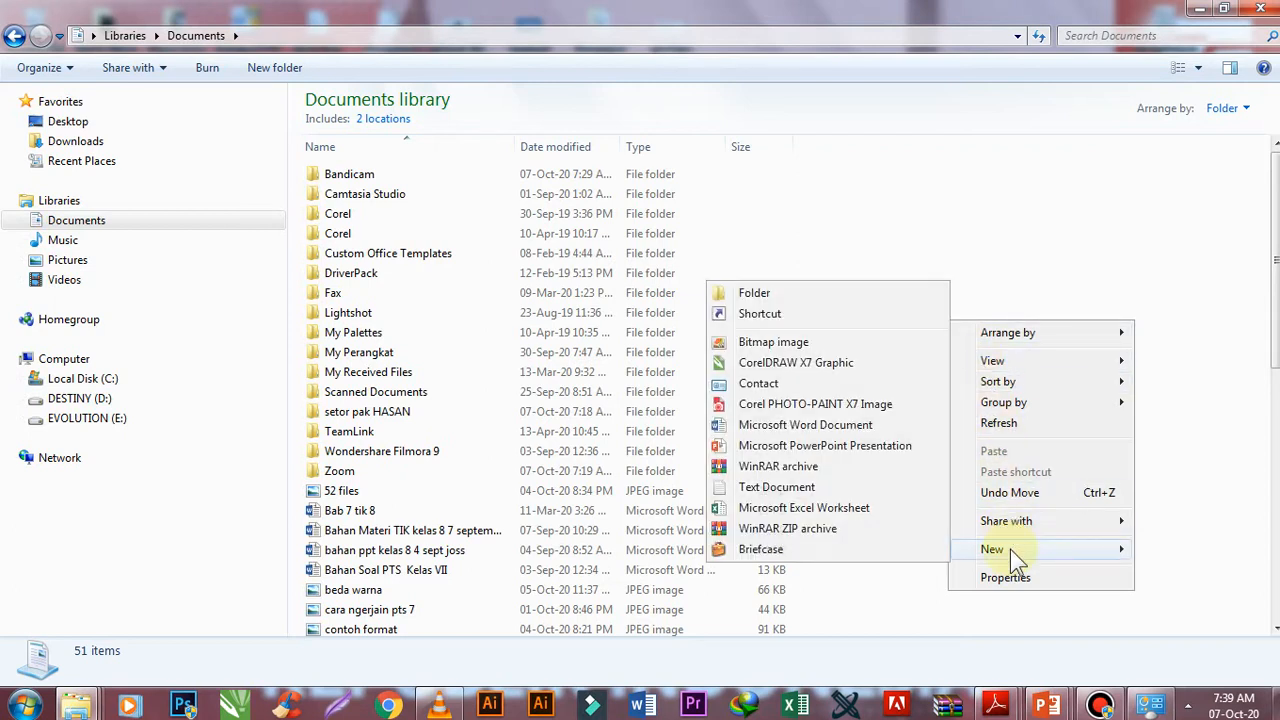
{"action": "left_click", "coordinate": [758, 296]}
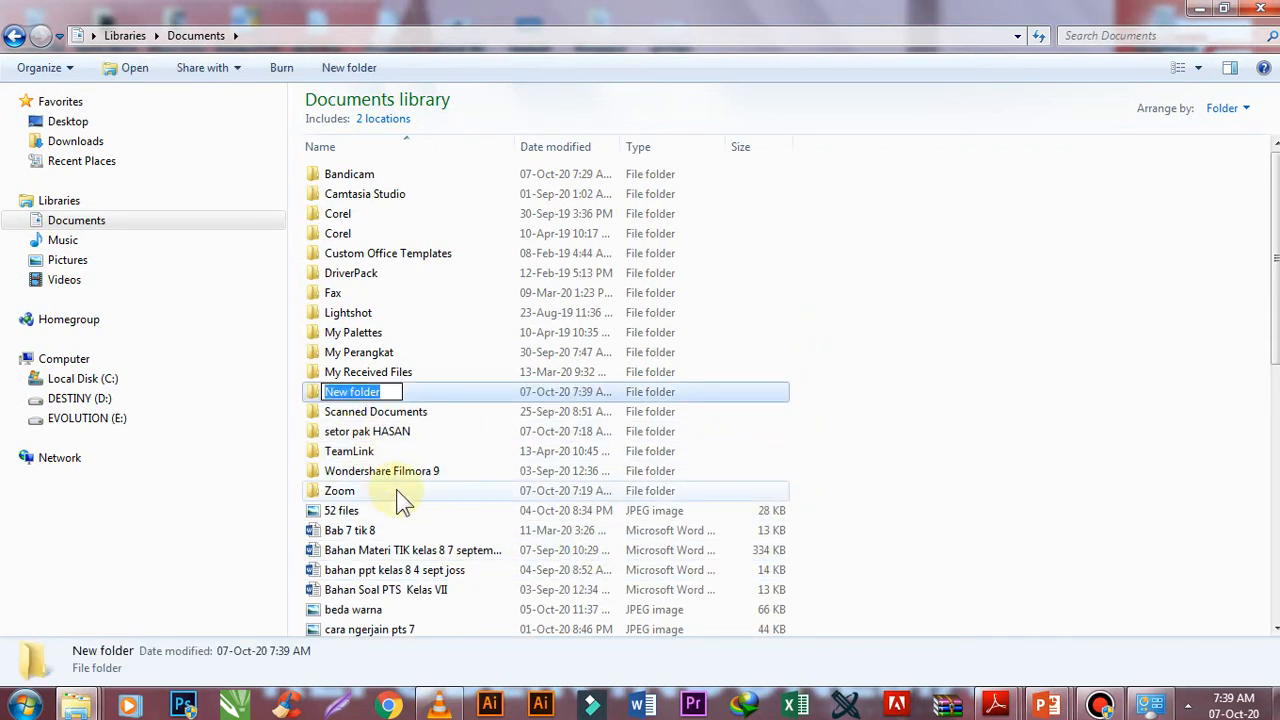
{"action": "type", "text": "Baru"}
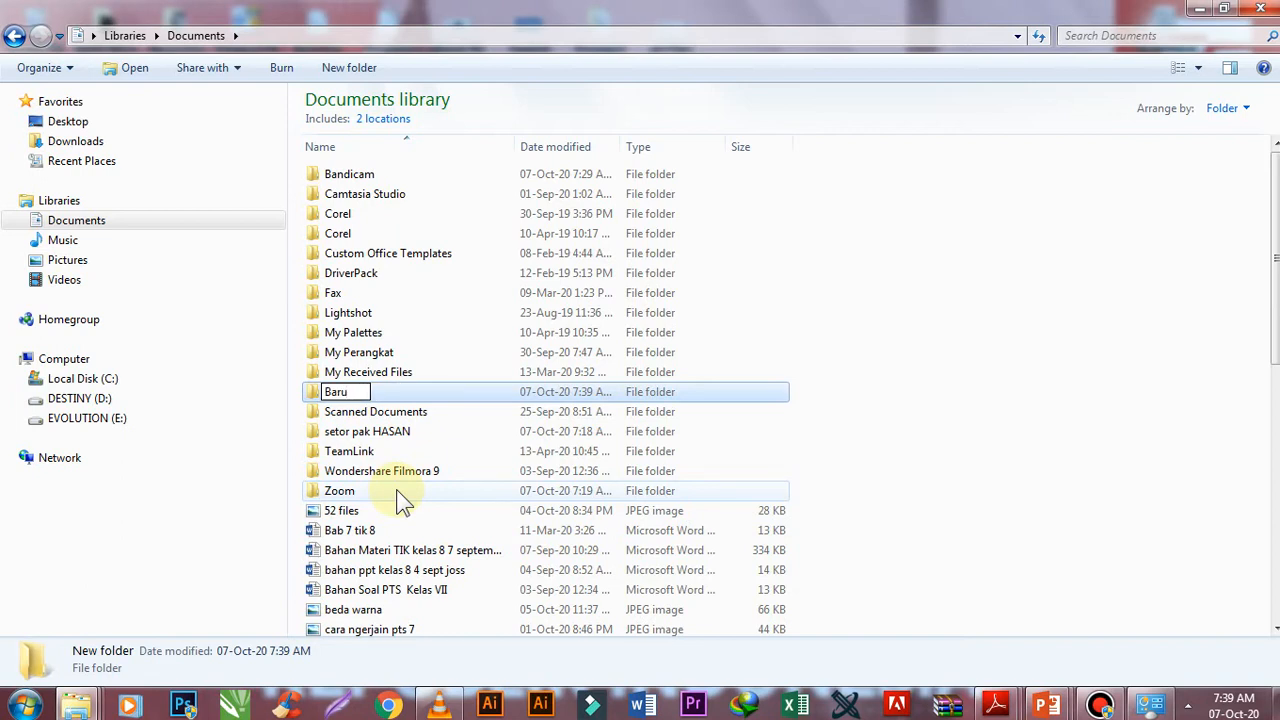
{"action": "key", "text": "Home"}
{"action": "type", "text": "fokder"}
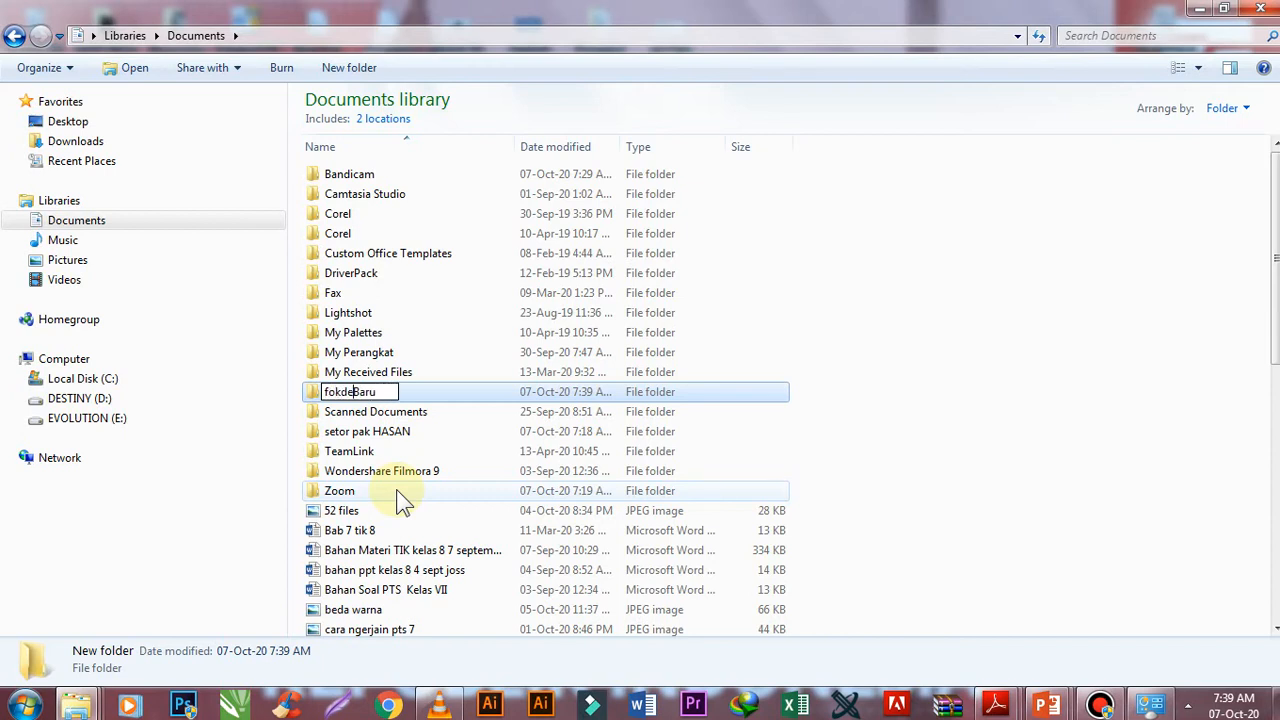
{"action": "key", "text": "BackSpace"}
{"action": "key", "text": "BackSpace"}
{"action": "key", "text": "BackSpace"}
{"action": "key", "text": "BackSpace"}
{"action": "type", "text": "lder"}
{"action": "key", "text": "Return"}
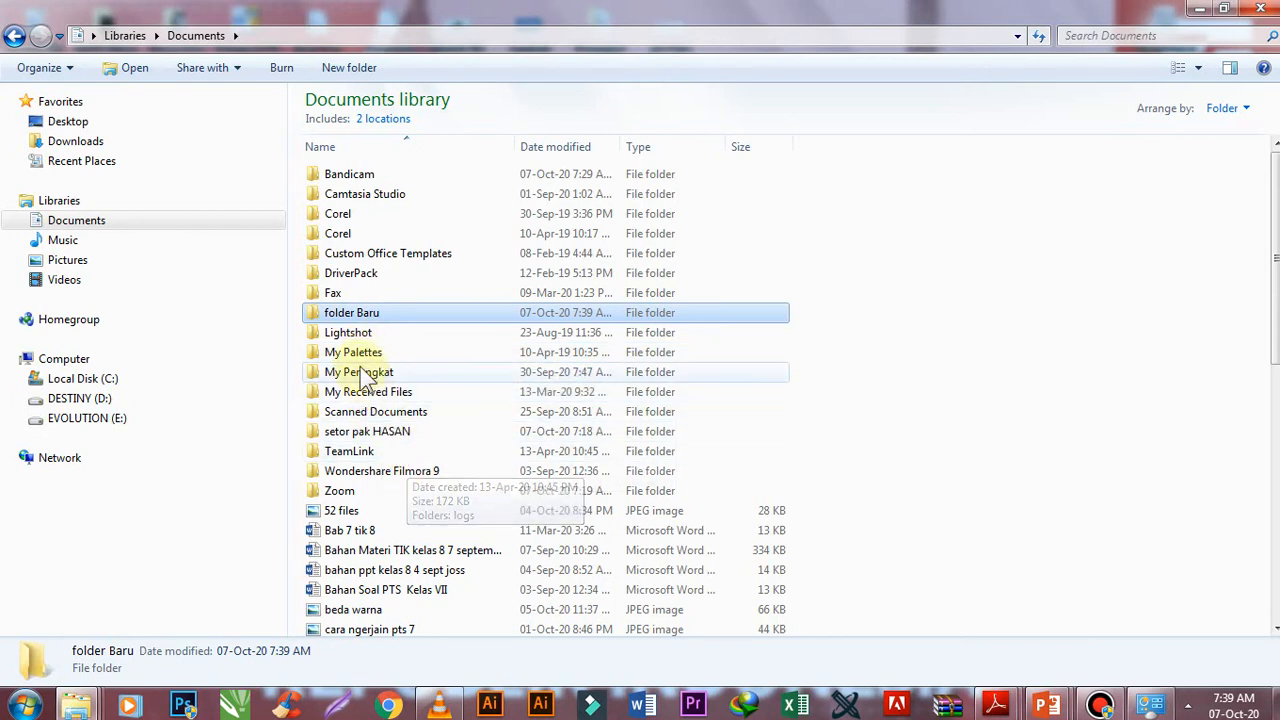
- Switch to the PowerPoint lesson to check the "Folder dan file" topics, and minimize it again
{"action": "mouse_move", "coordinate": [1045, 706]}
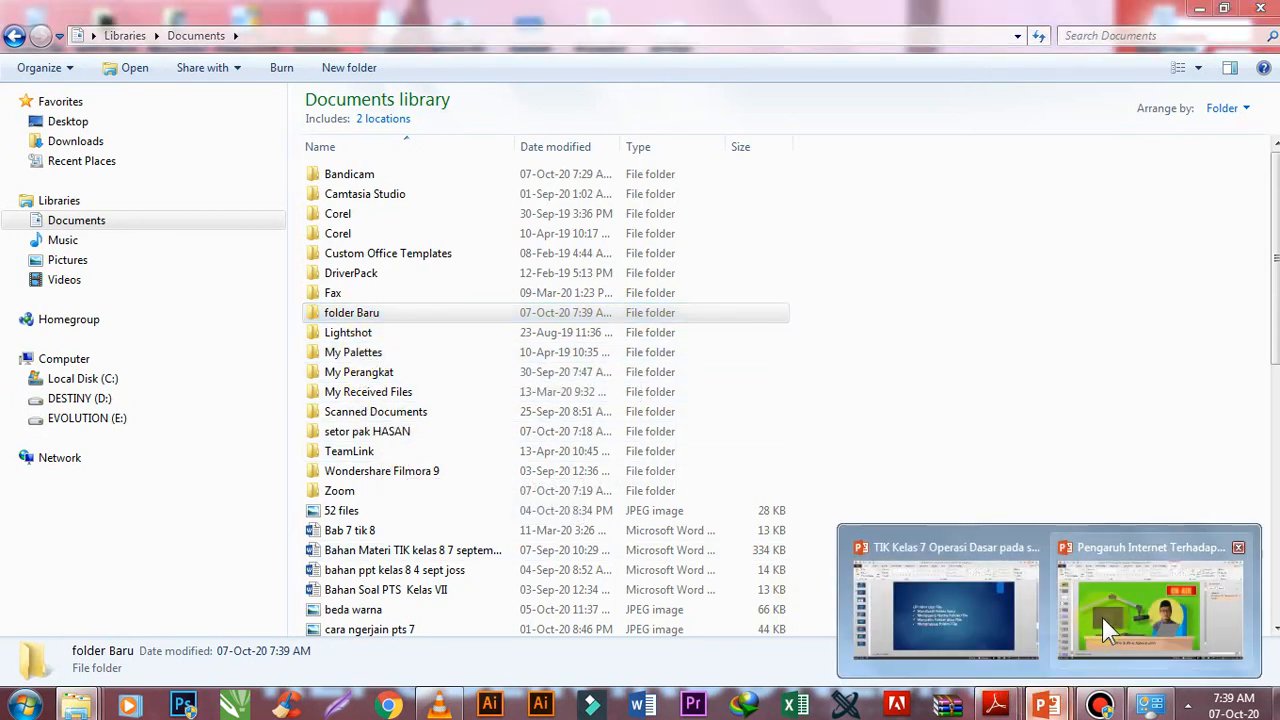
{"action": "left_click", "coordinate": [946, 617]}
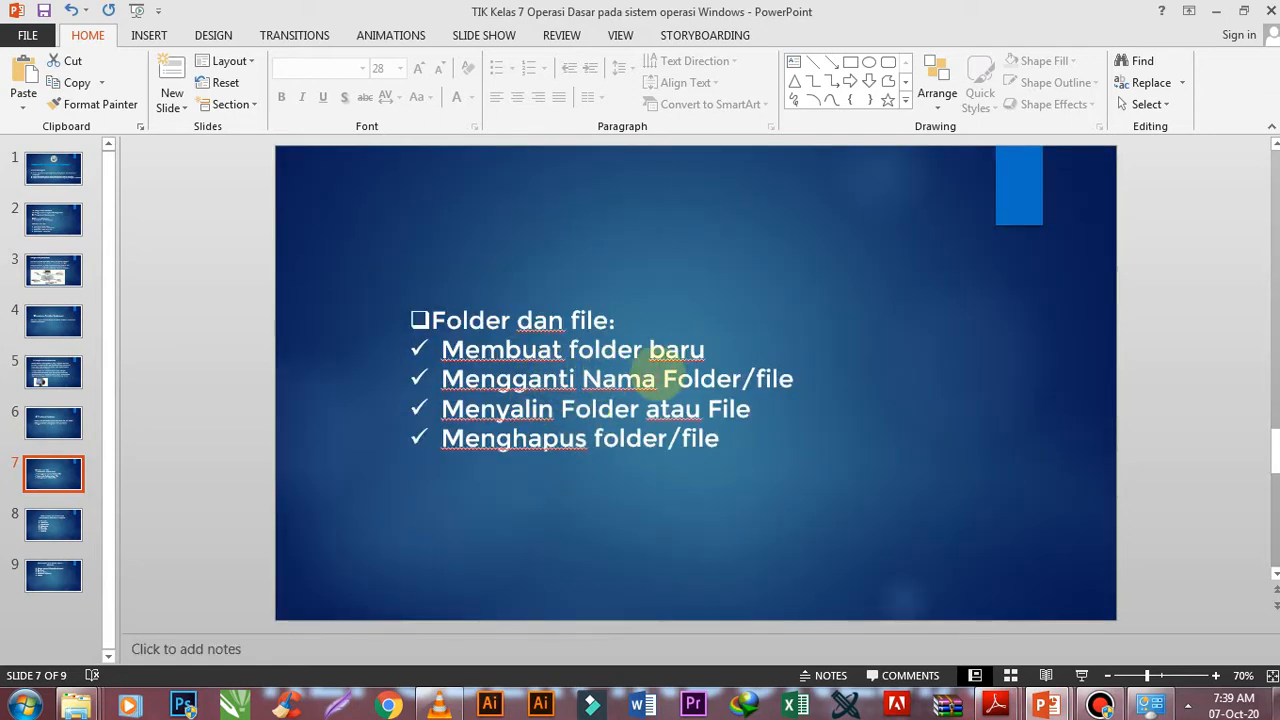
{"action": "left_click", "coordinate": [1218, 10]}
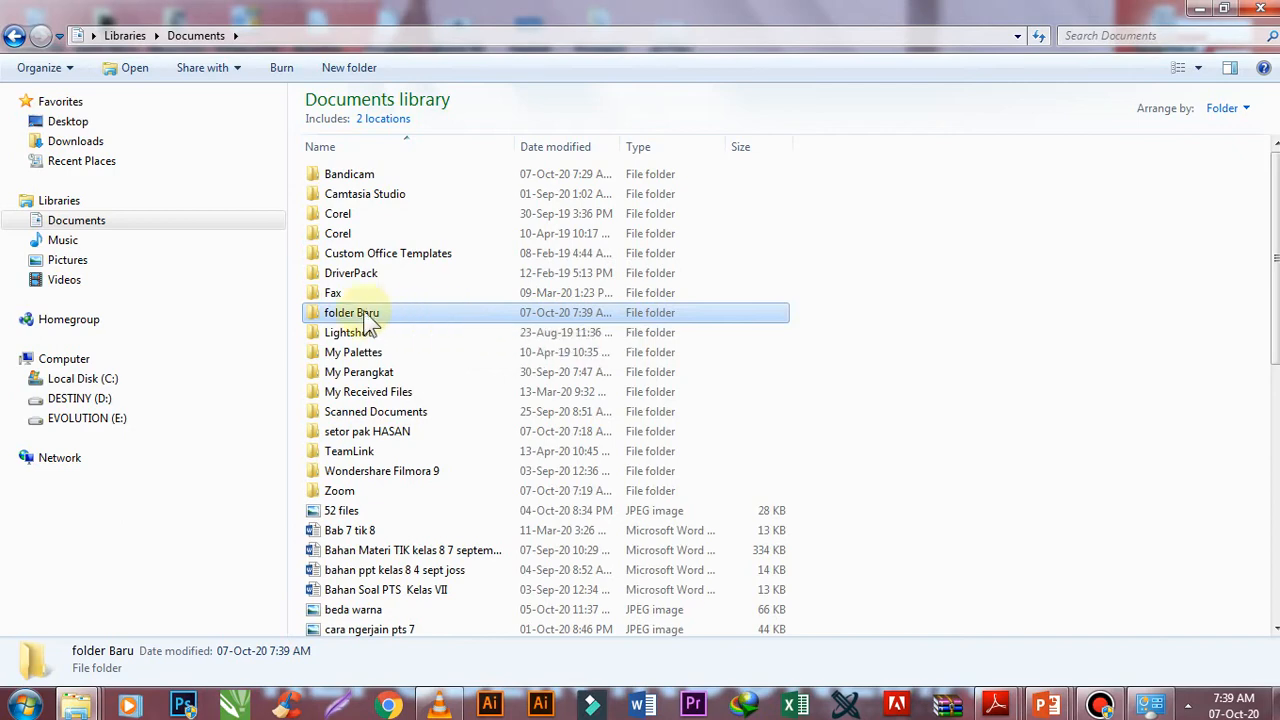
{"action": "right_click", "coordinate": [363, 310]}
{"action": "right_click", "coordinate": [332, 318]}
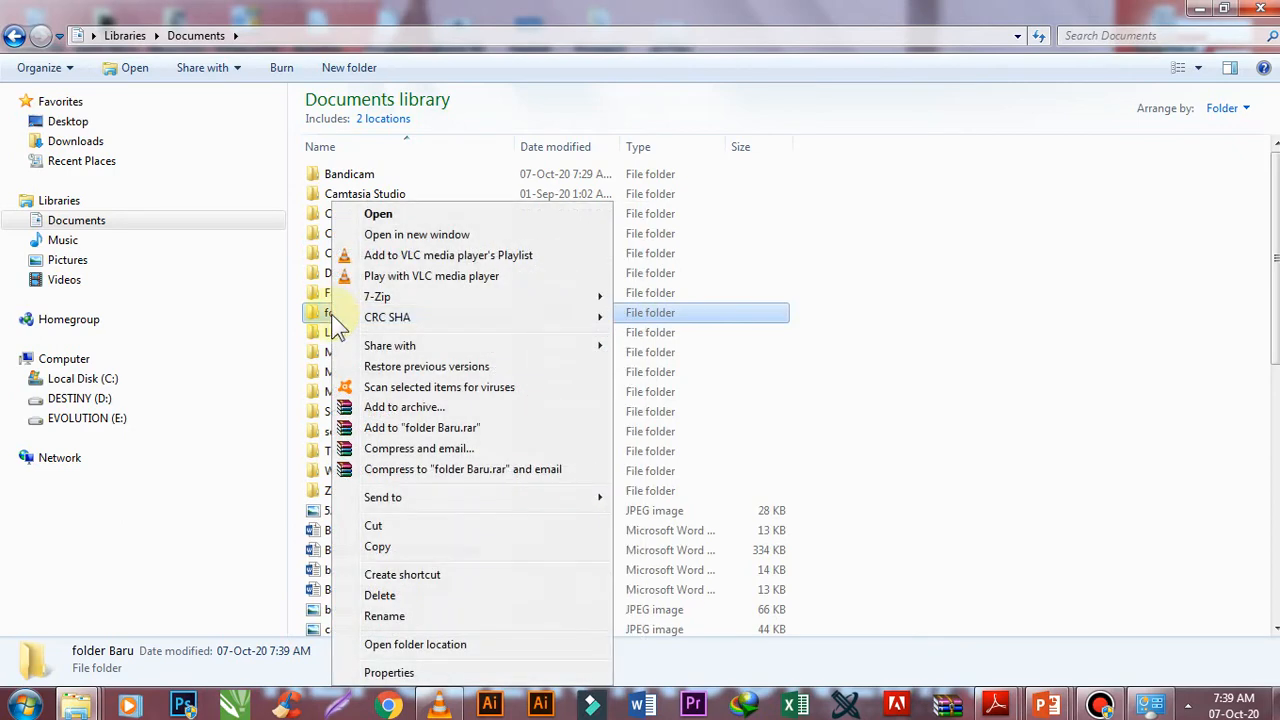
{"action": "left_click", "coordinate": [386, 616]}
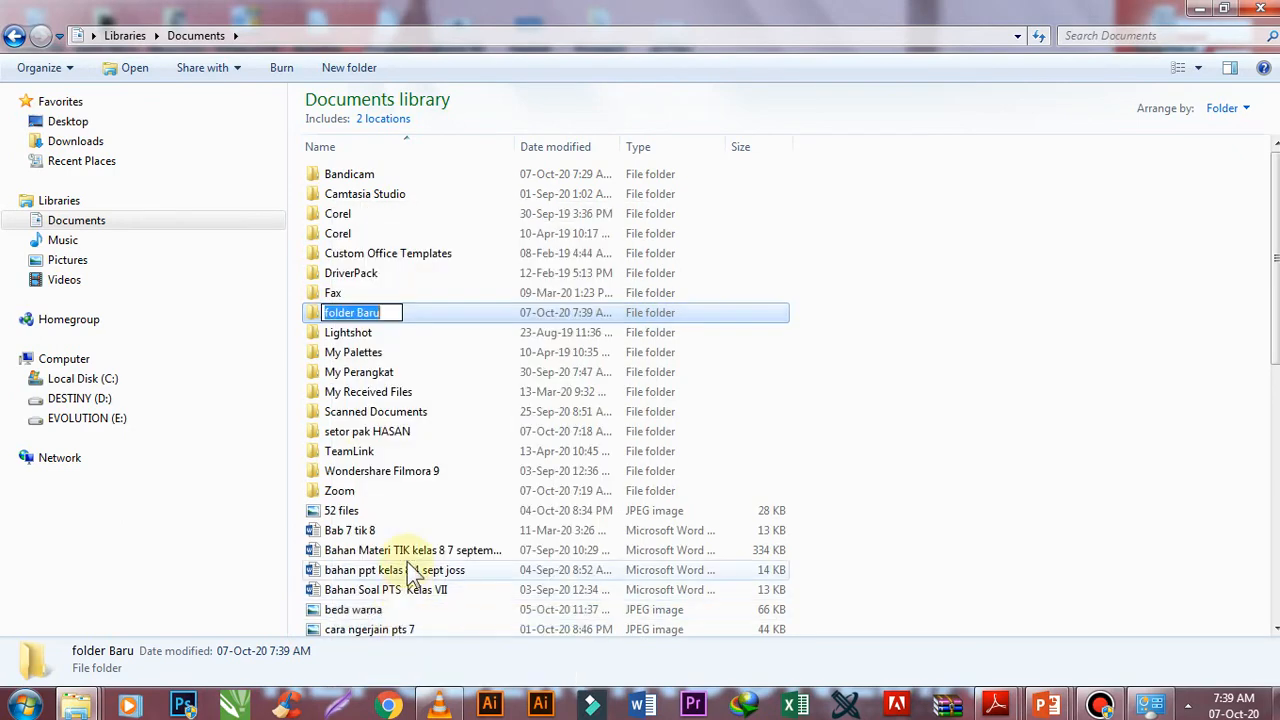
{"action": "left_click", "coordinate": [392, 313]}
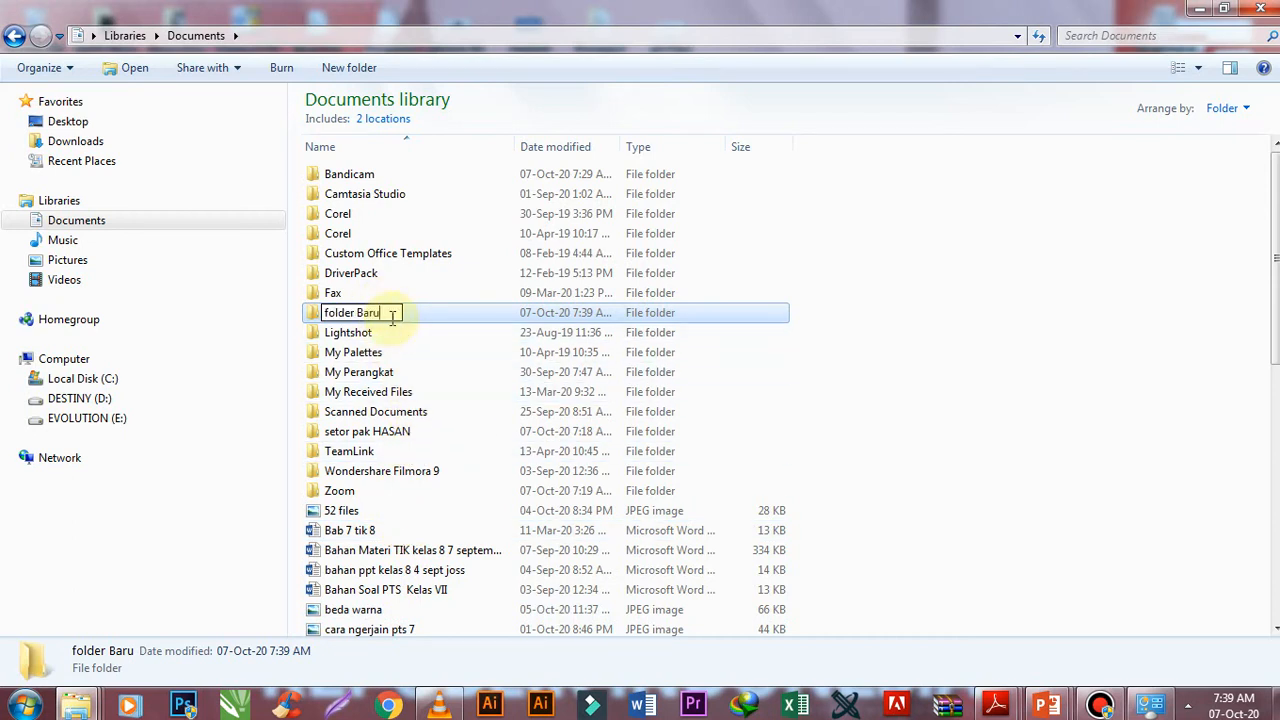
{"action": "key", "text": "BackSpace"}
{"action": "key", "text": "BackSpace"}
{"action": "key", "text": "BackSpace"}
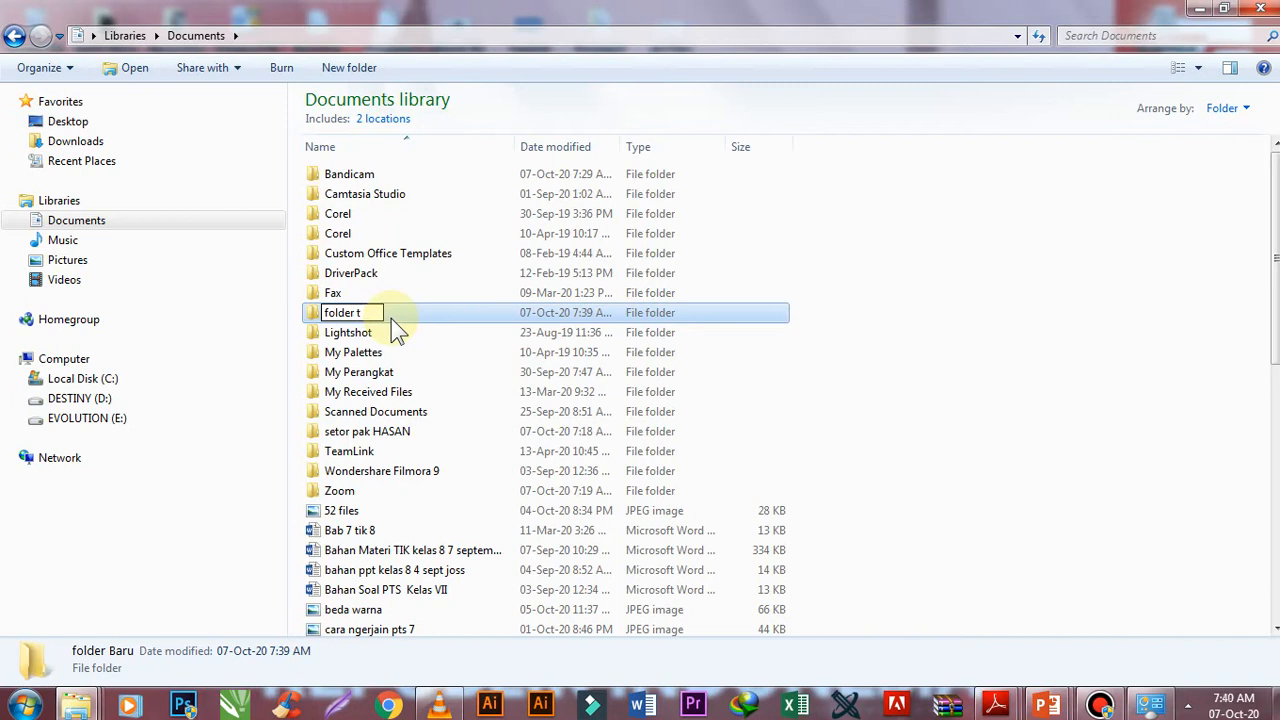
{"action": "key", "text": "ctrl+z"}
{"action": "left_click", "coordinate": [391, 338]}
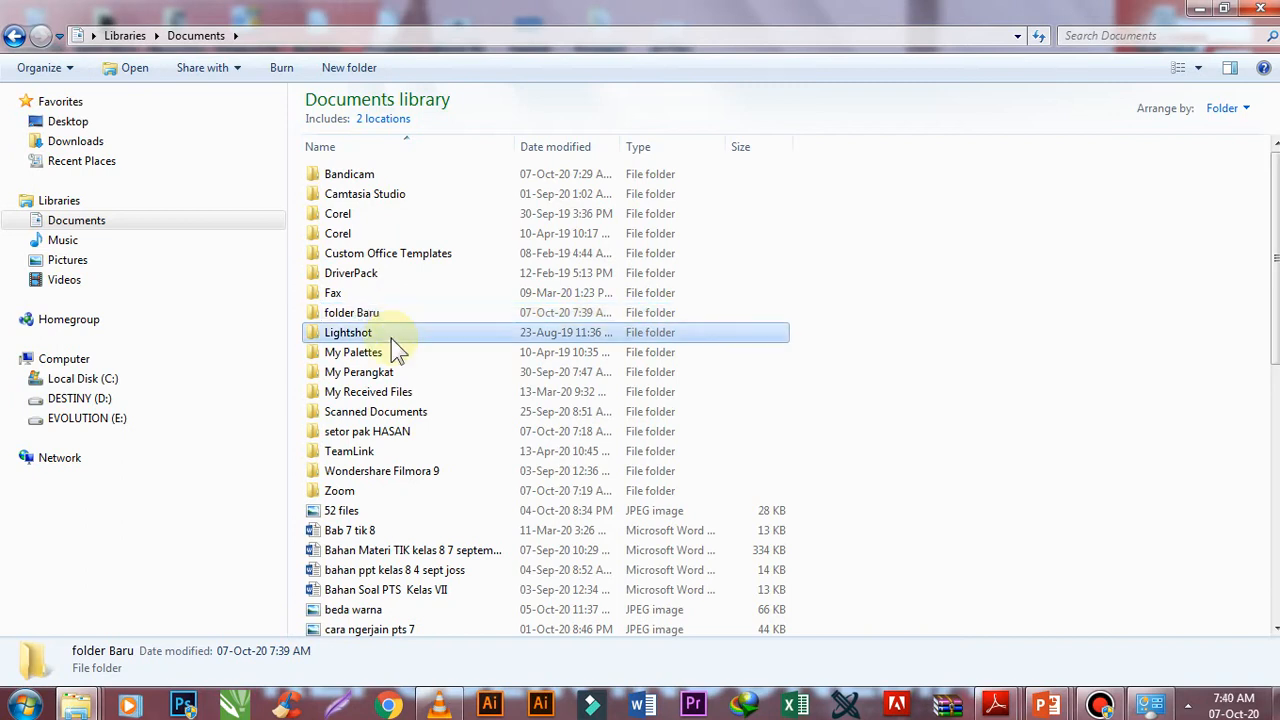
- Rename the "folder Baru" folder as "folder tugas tik"
{"action": "left_click", "coordinate": [340, 316]}
{"action": "right_click", "coordinate": [338, 315]}
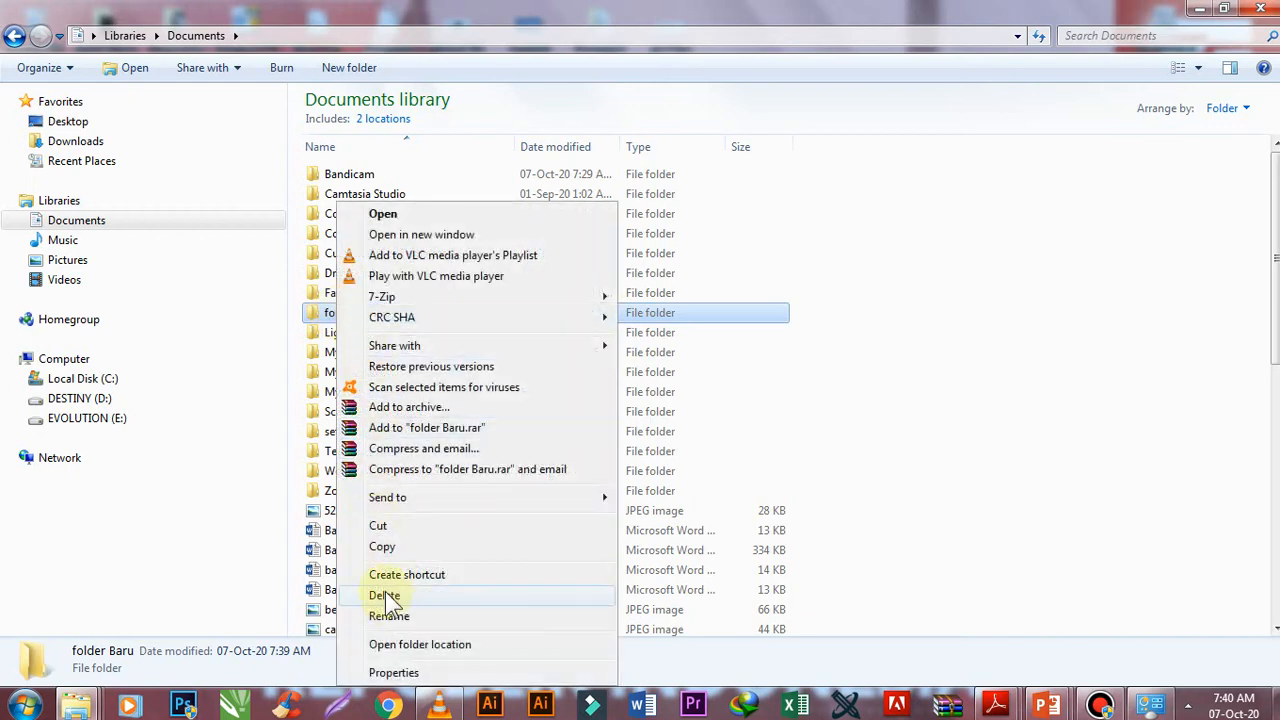
{"action": "left_click", "coordinate": [362, 611]}
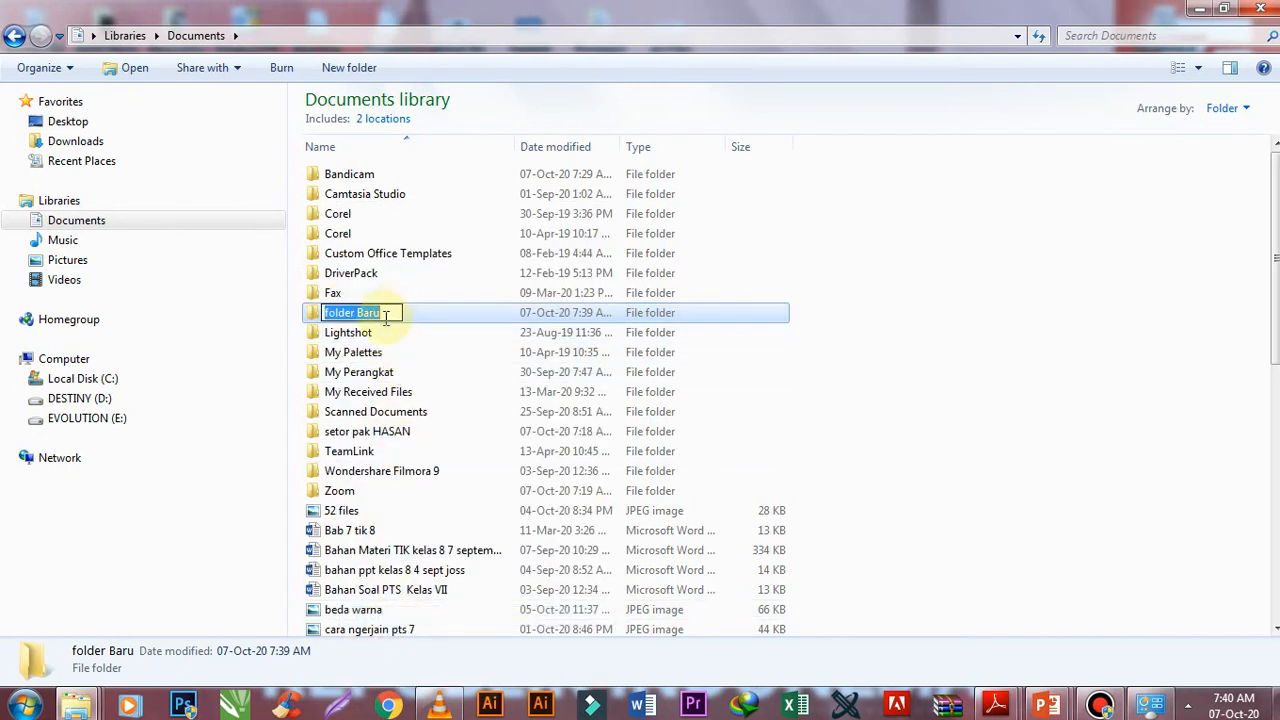
{"action": "left_click", "coordinate": [386, 317]}
{"action": "key", "text": "BackSpace"}
{"action": "key", "text": "BackSpace"}
{"action": "key", "text": "BackSpace"}
{"action": "key", "text": "BackSpace"}
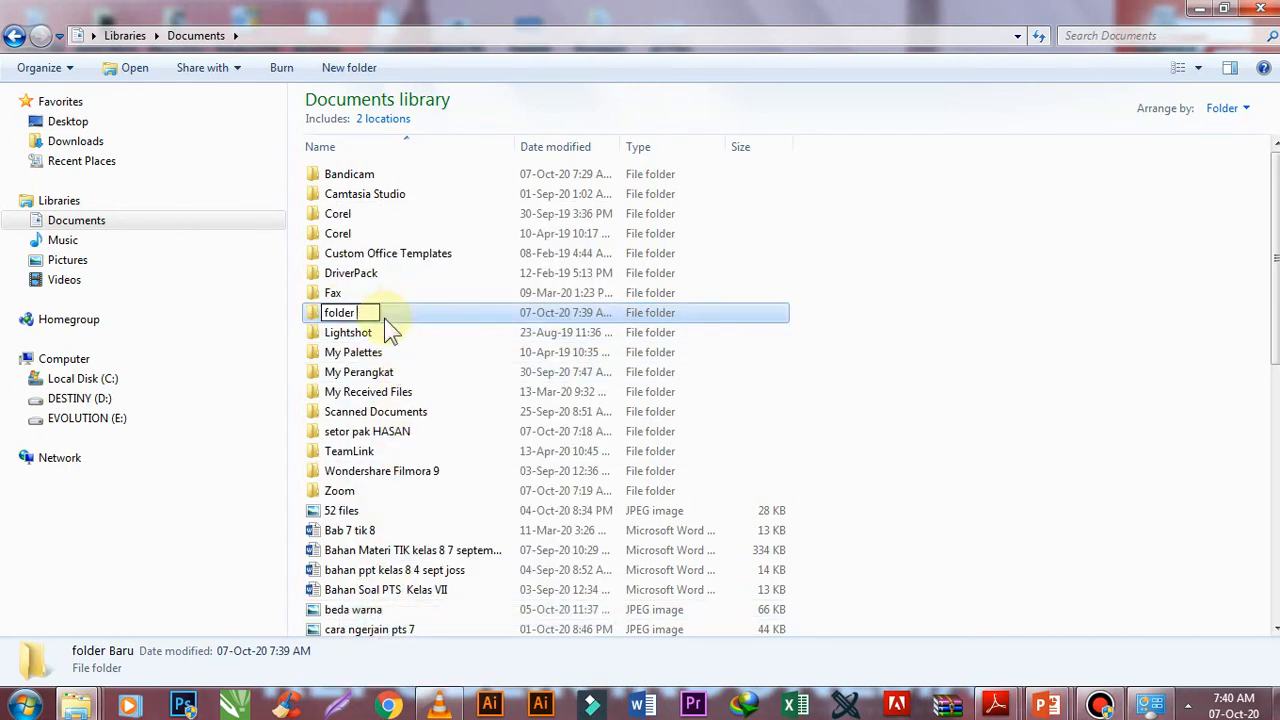
{"action": "type", "text": "tugas"}
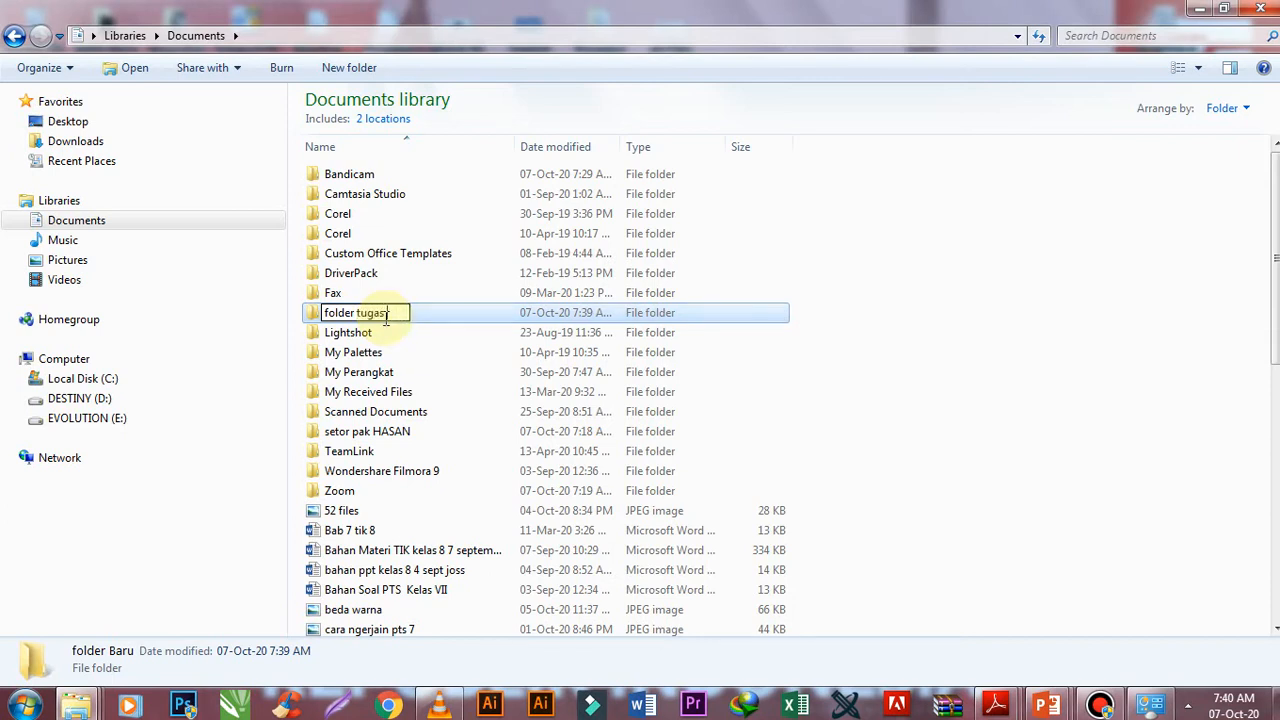
{"action": "type", "text": " tik"}
{"action": "key", "text": "Return"}
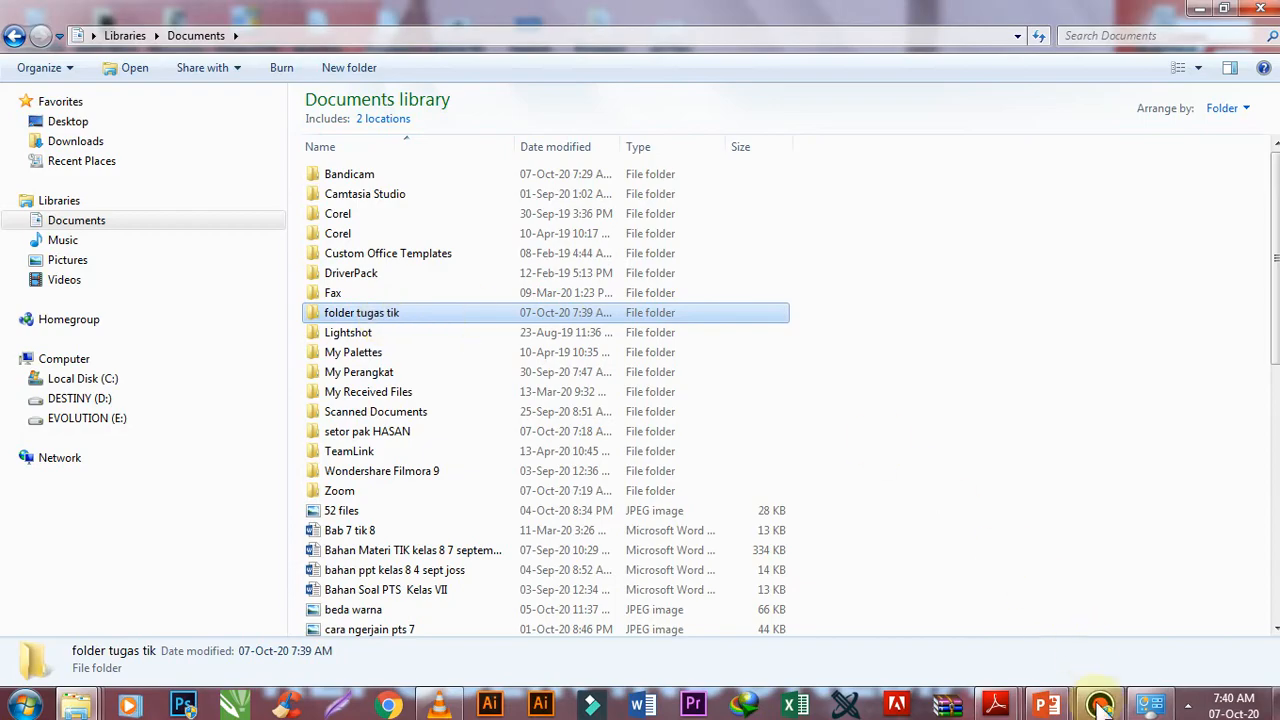
- Bring the PowerPoint lesson's folder and file slide back up for the next topic, and return to Windows Explorer
{"action": "left_click", "coordinate": [1046, 706]}
{"action": "left_click", "coordinate": [958, 632]}
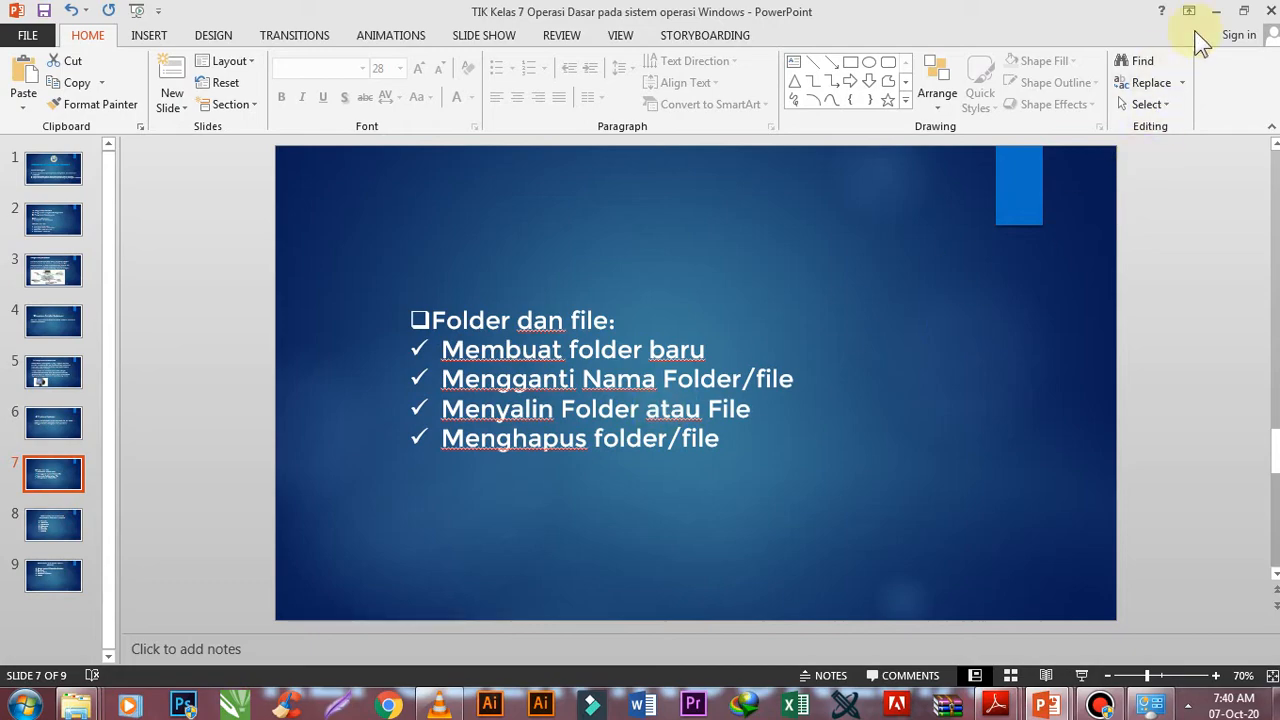
{"action": "left_click", "coordinate": [1215, 11]}
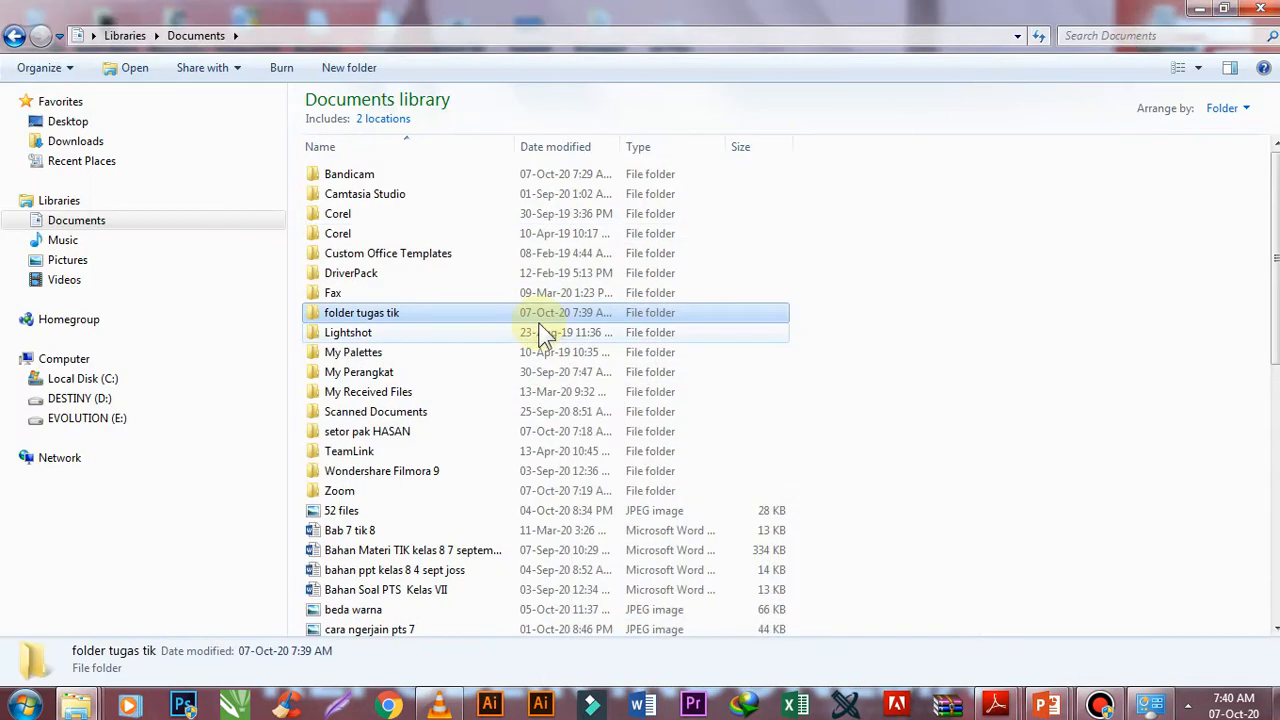
- Copy the "folder tugas tik" folder and paste it into the first of the two Corel folders in Documents
{"action": "left_click", "coordinate": [334, 331]}
{"action": "left_click", "coordinate": [340, 318]}
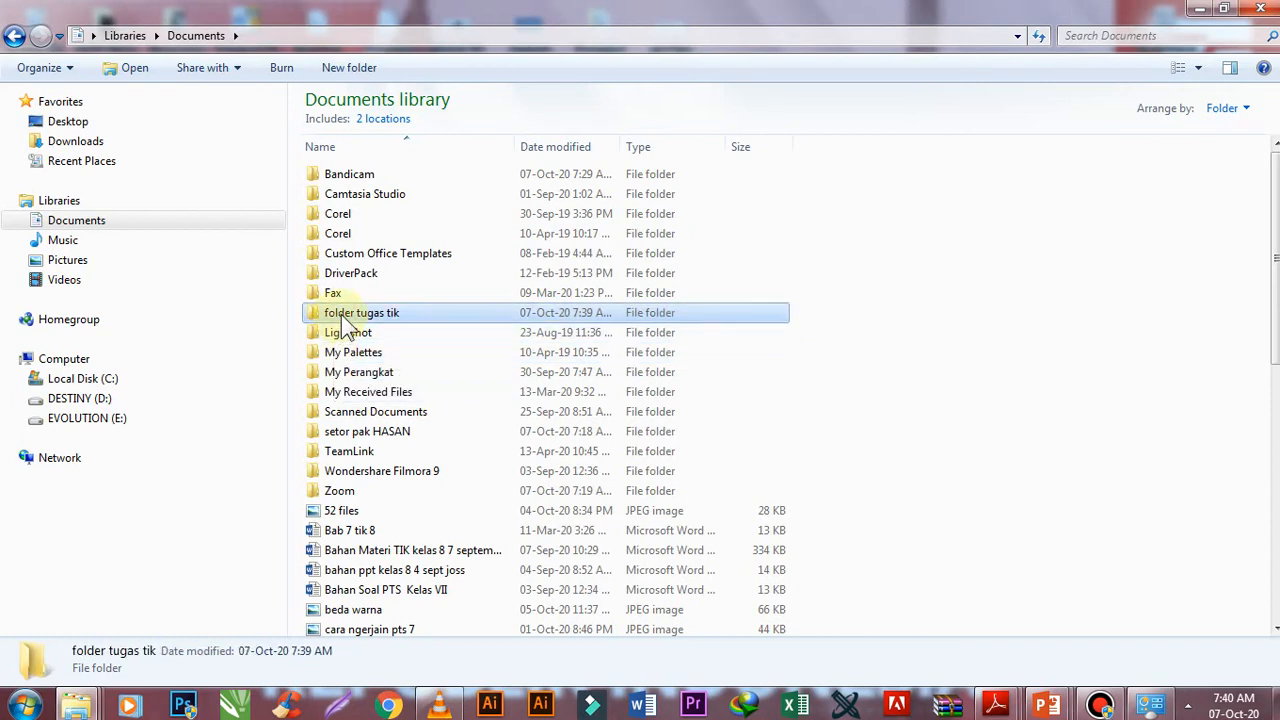
{"action": "right_click", "coordinate": [343, 316]}
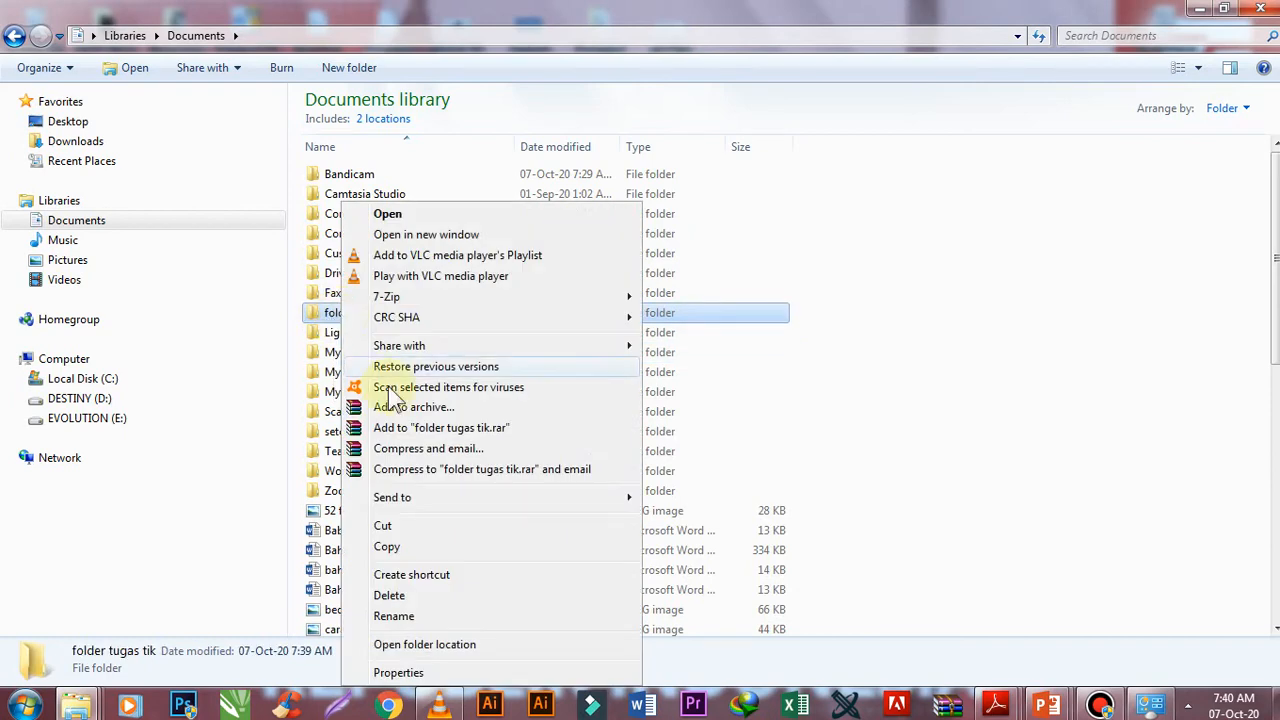
{"action": "left_click", "coordinate": [390, 548]}
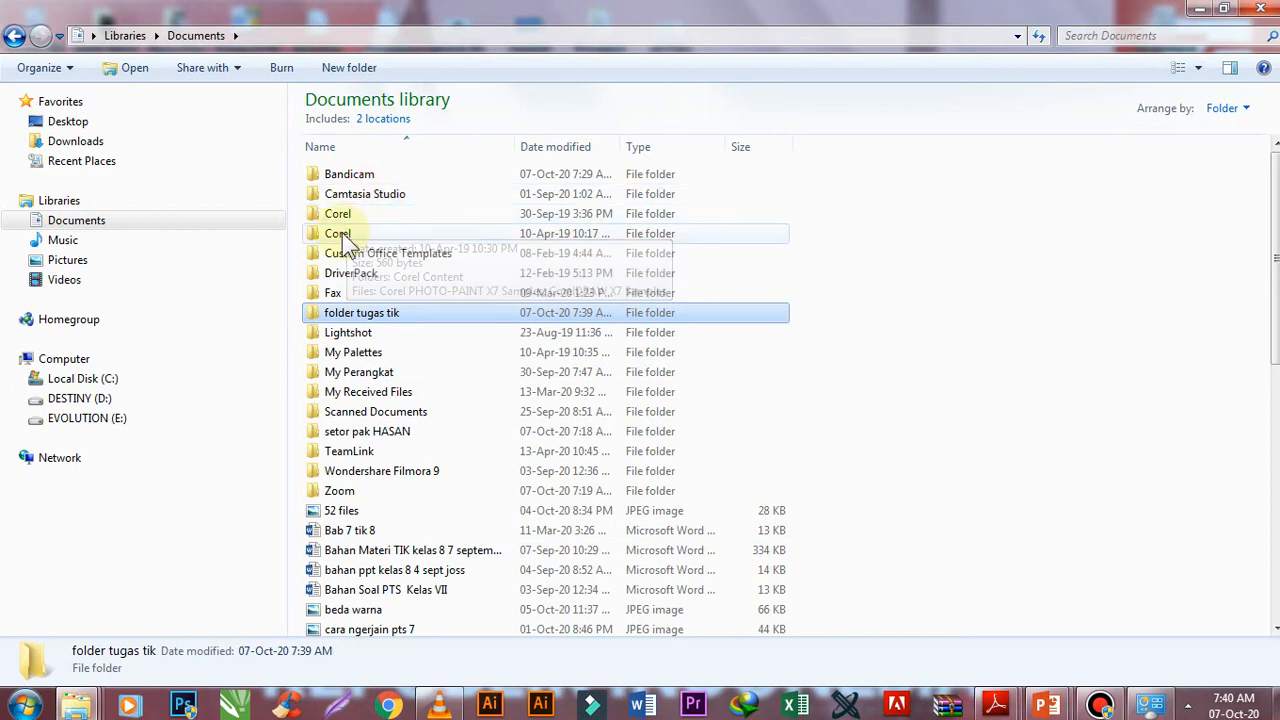
{"action": "double_click", "coordinate": [340, 218]}
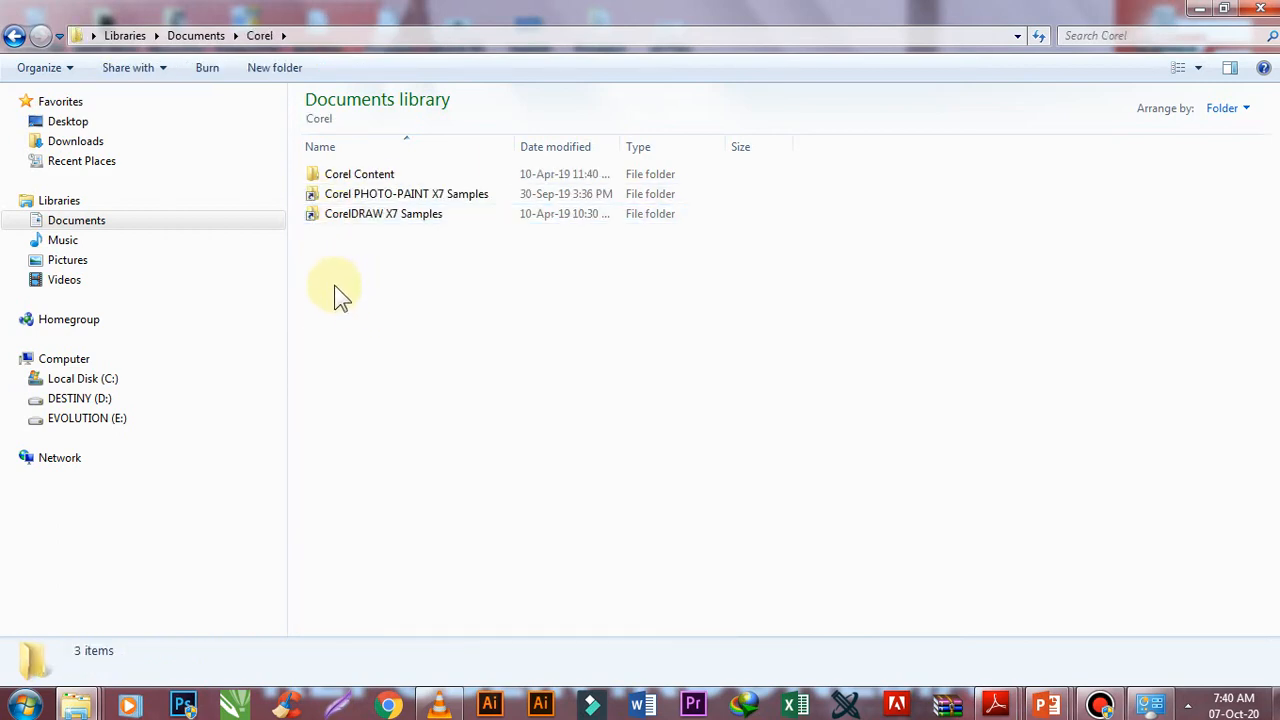
{"action": "right_click", "coordinate": [346, 298]}
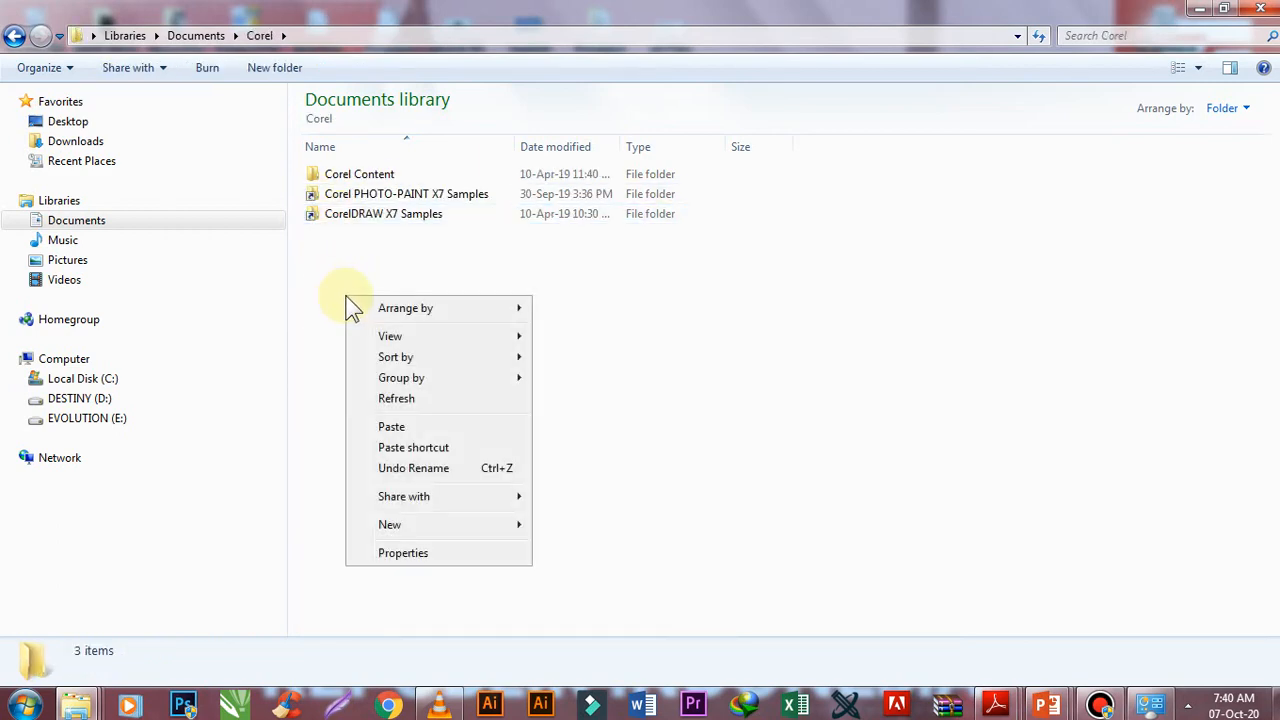
{"action": "left_click", "coordinate": [383, 425]}
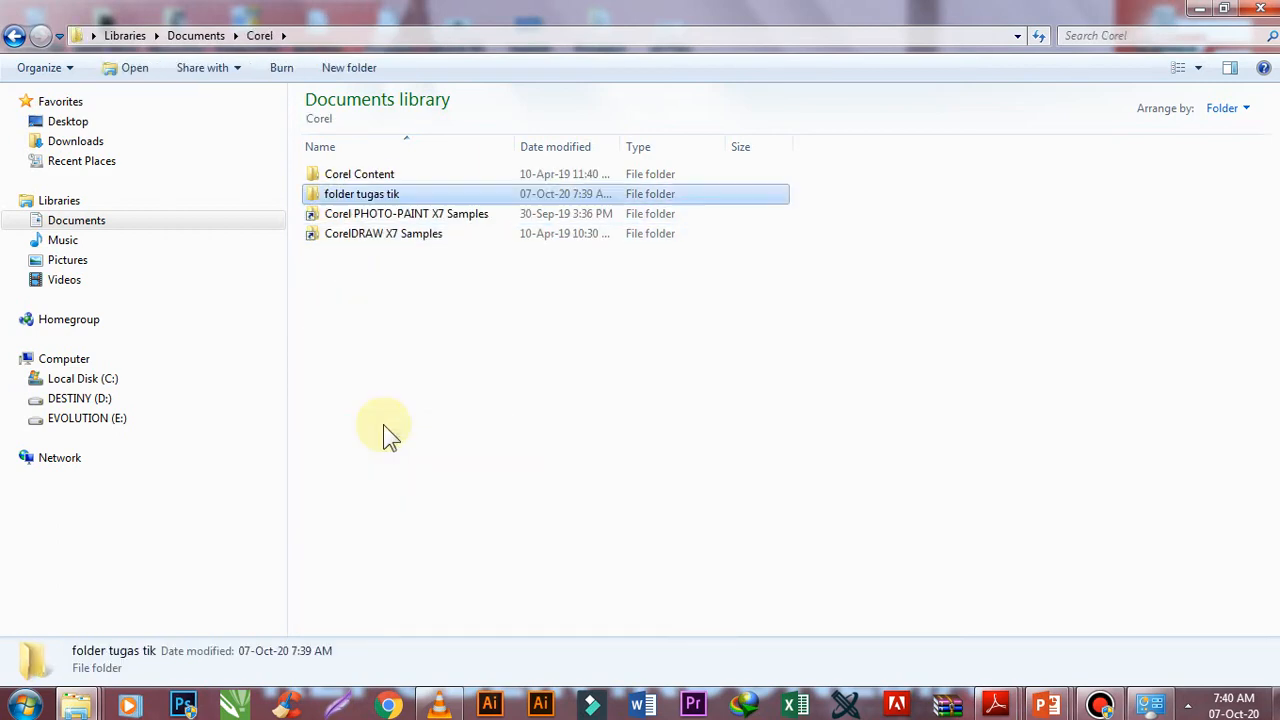
- Go back to the Documents library and select the original "folder tugas tik" folder
{"action": "left_click", "coordinate": [416, 340]}
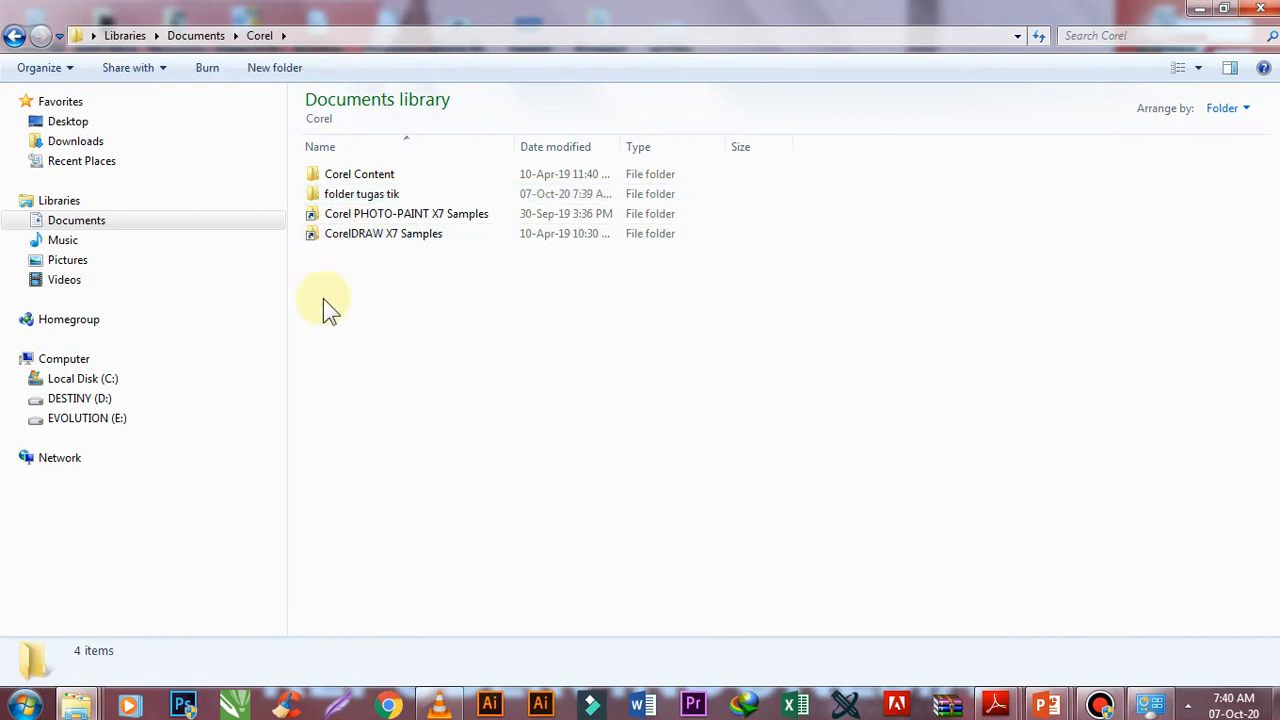
{"action": "left_click", "coordinate": [14, 36]}
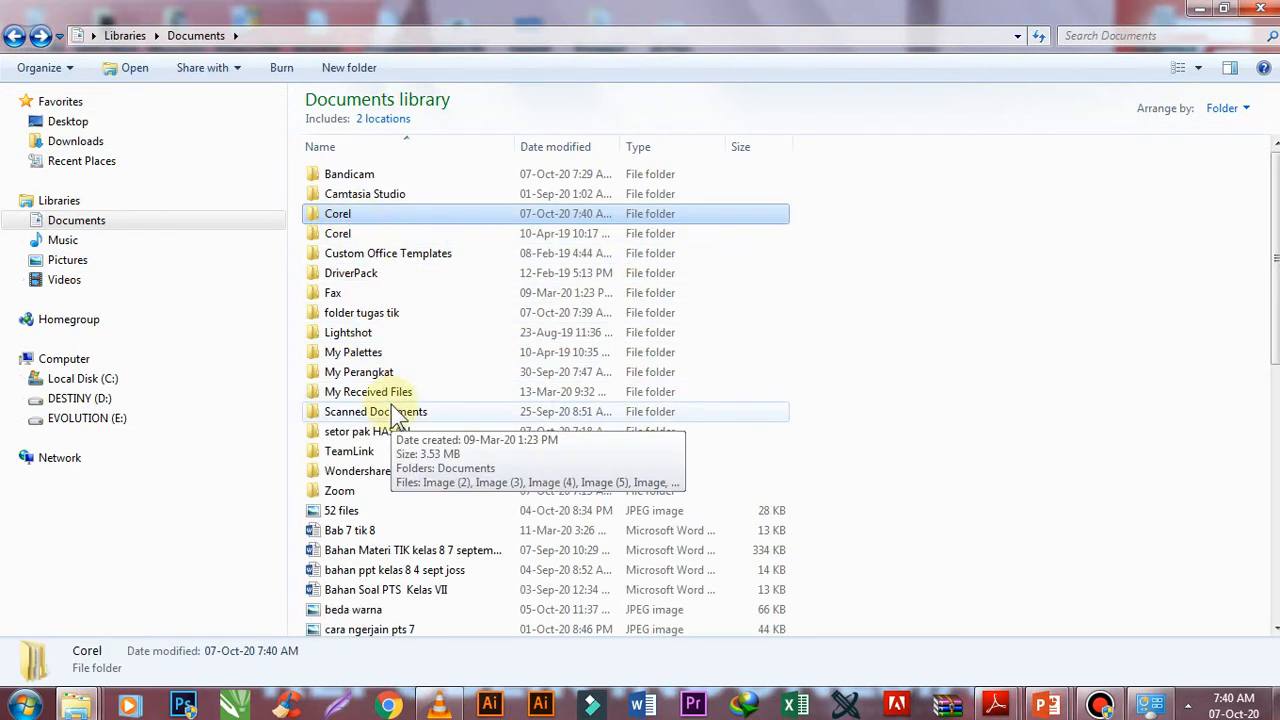
{"action": "left_click", "coordinate": [361, 316]}
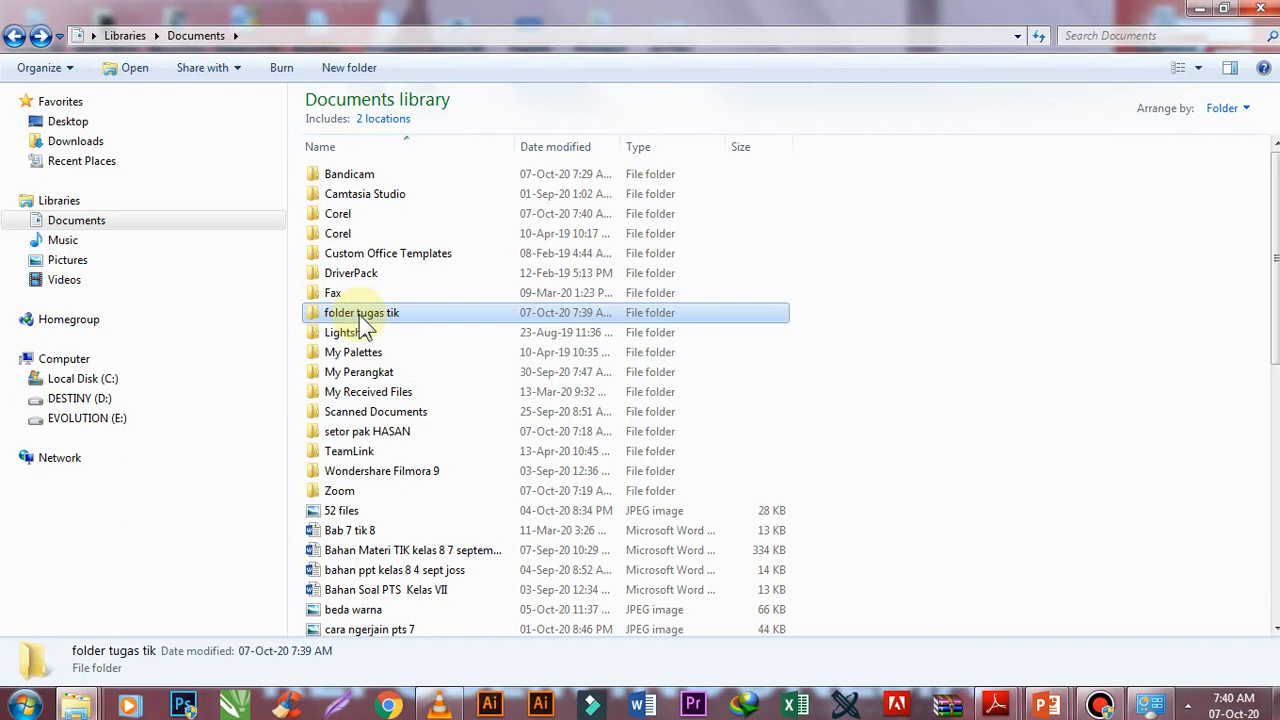